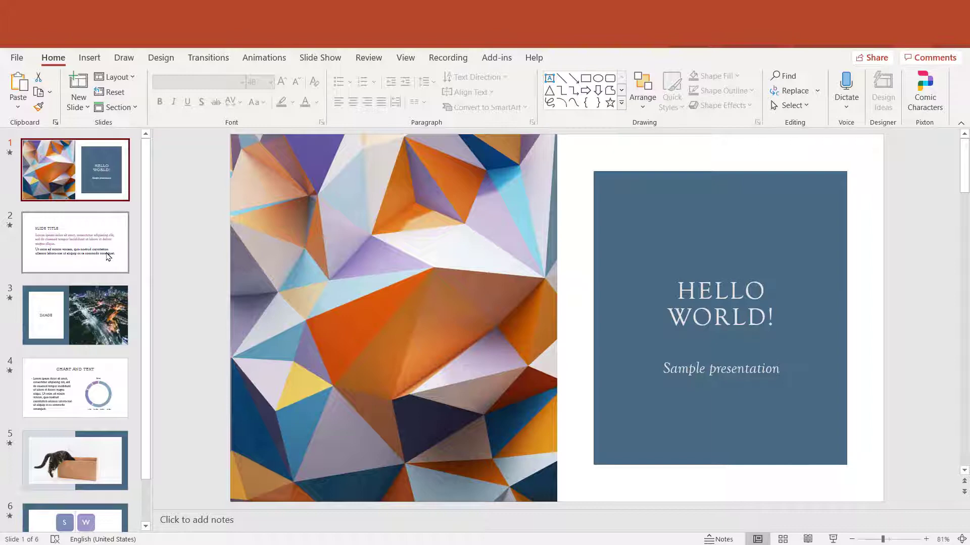
- Select slide 2, 'Slide Title', in the slide pane to edit it
left_click(84, 242)
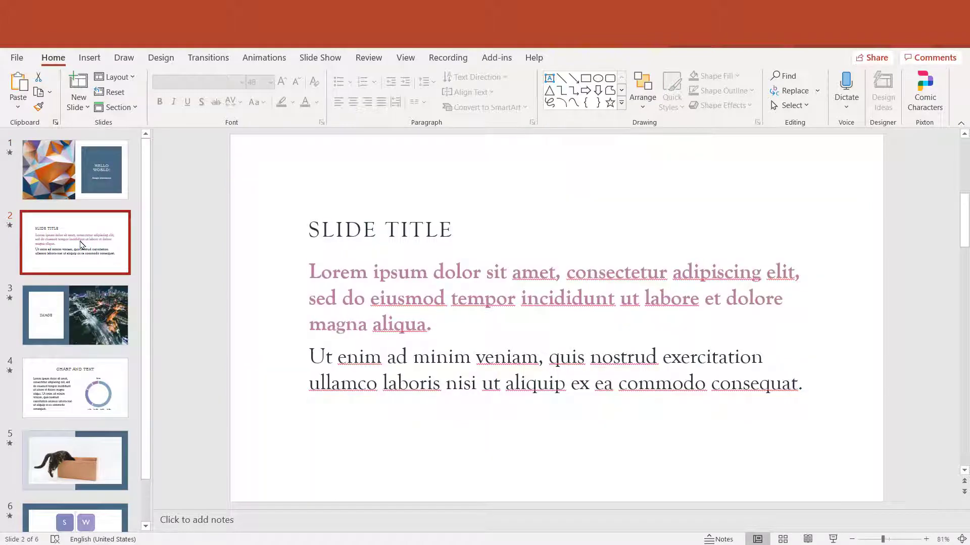
- Insert Slide Zoom thumbnails of slide 1 'Hello World!' and slide 3 'Image'
left_click(90, 59)
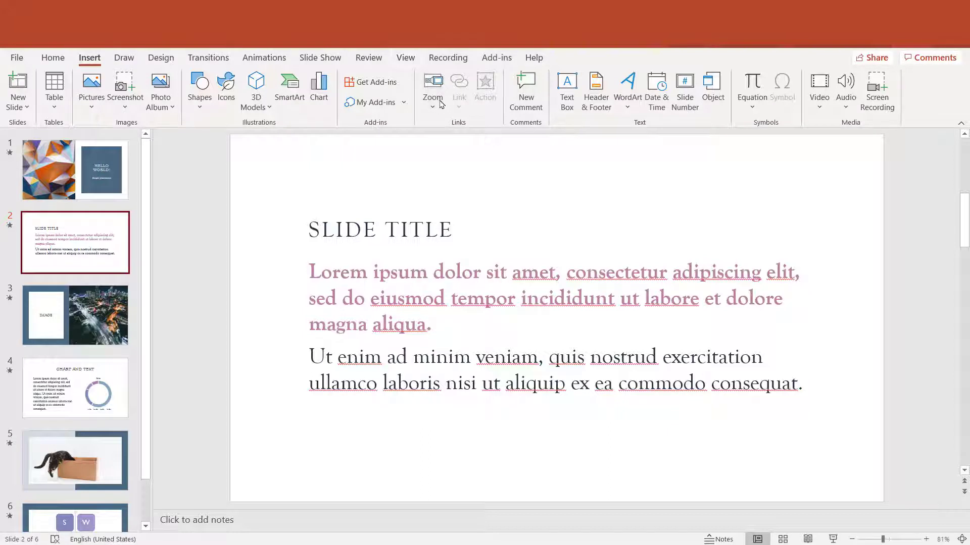
left_click(437, 111)
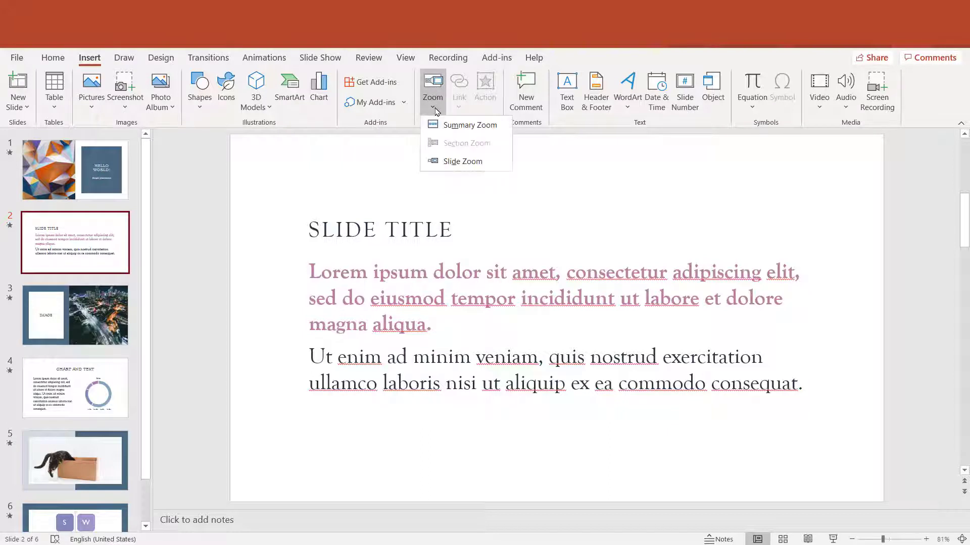
left_click(449, 164)
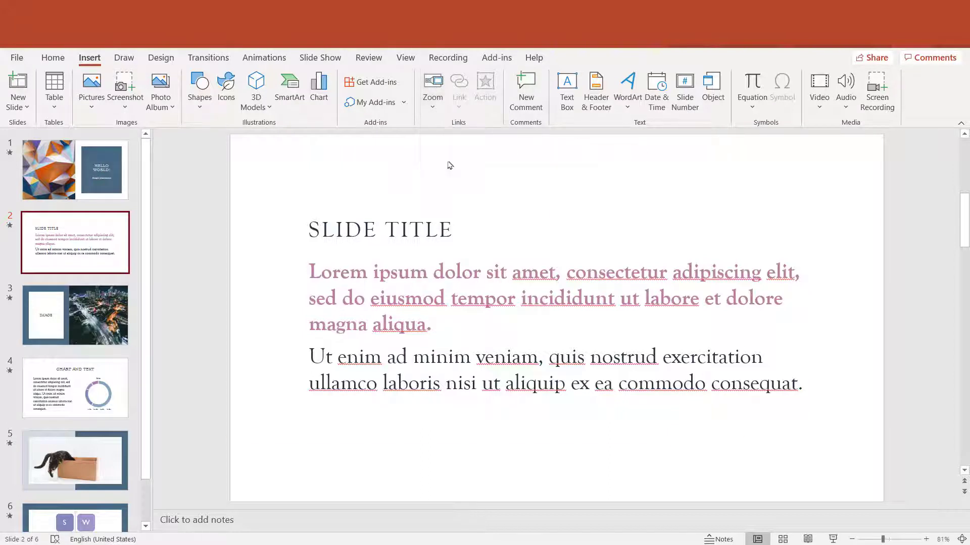
left_click(252, 258)
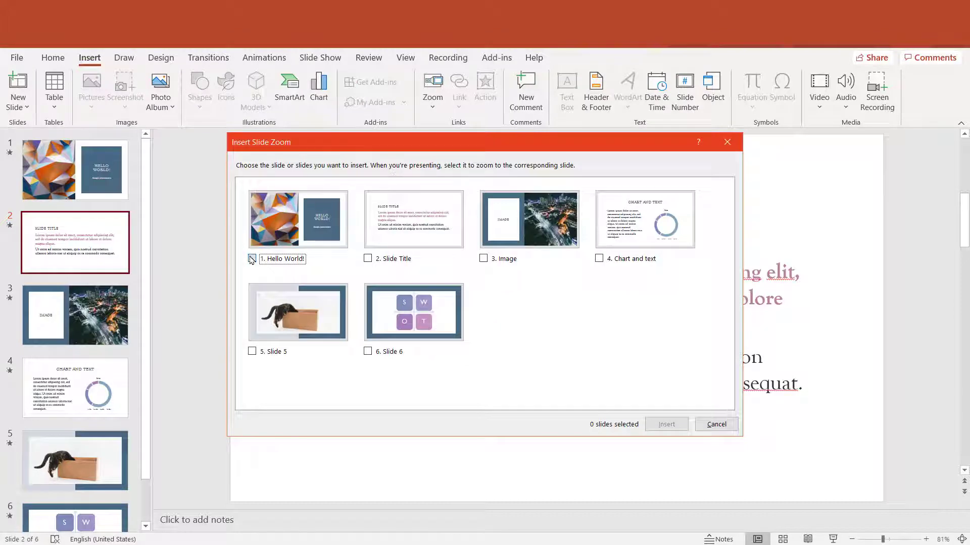
left_click(483, 259)
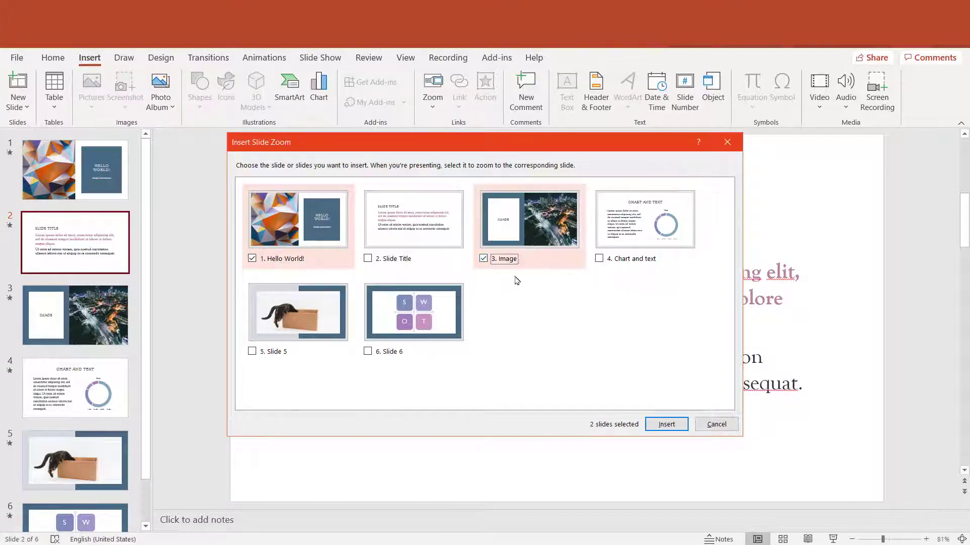
left_click(666, 425)
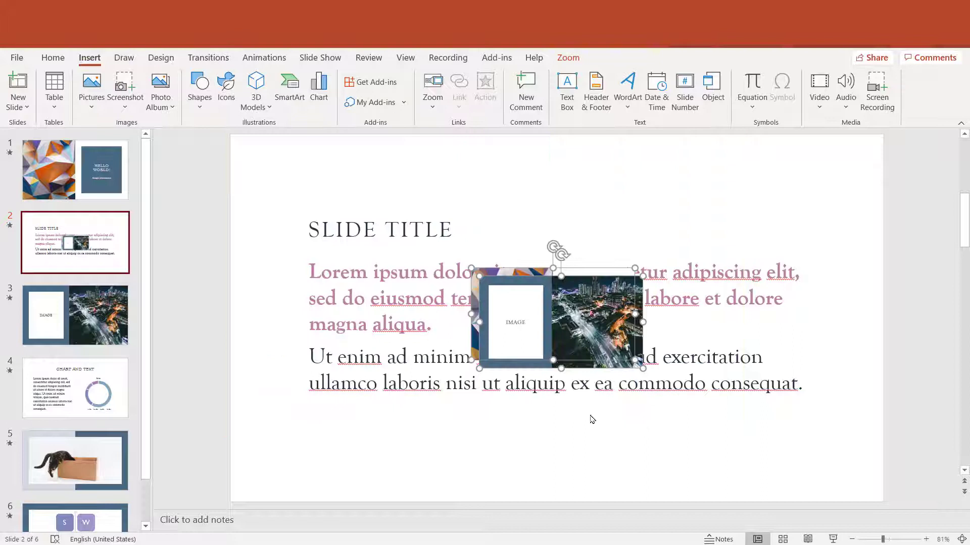
- Place the slide 3 and slide 1 zooms side by side at top right, then select both
left_click(610, 322)
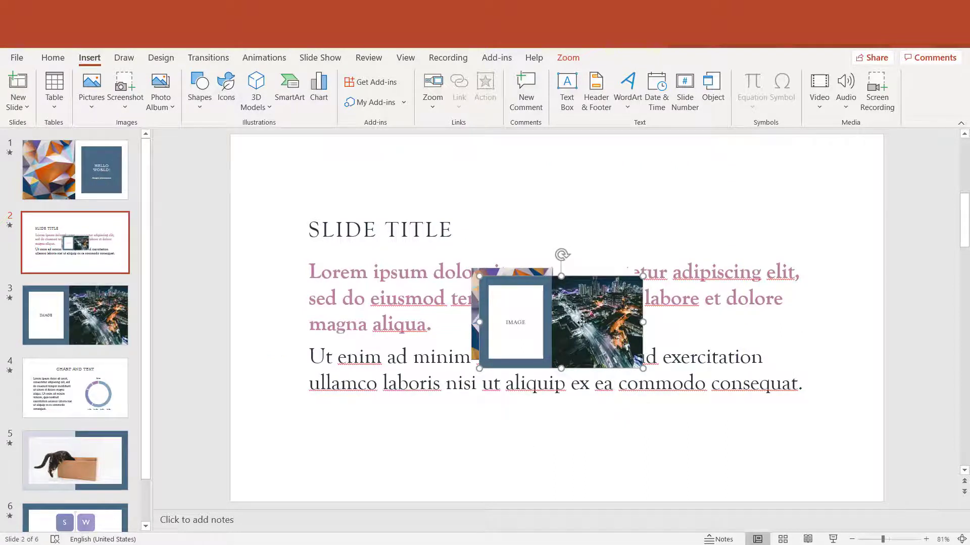
left_click_drag(582, 322, 808, 191)
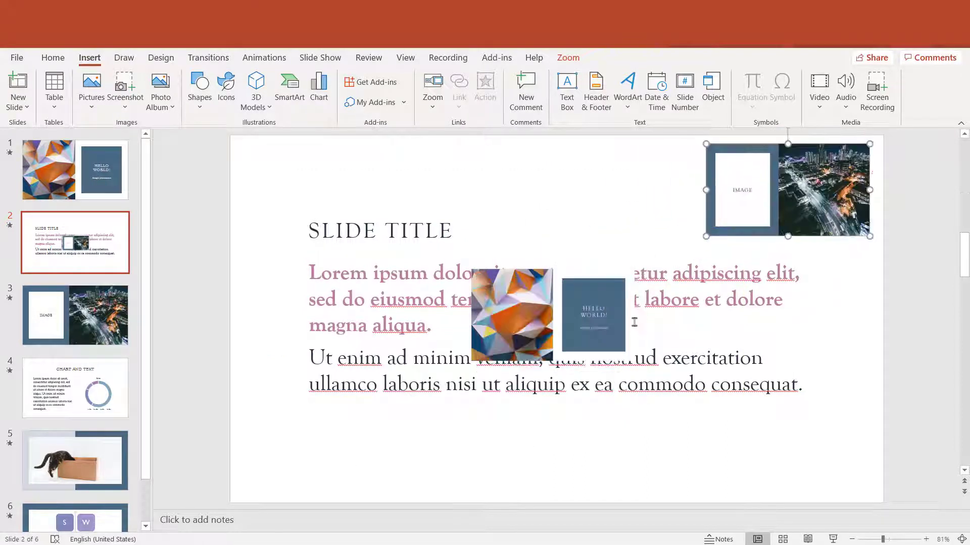
left_click(618, 325)
left_click_drag(569, 344, 615, 217)
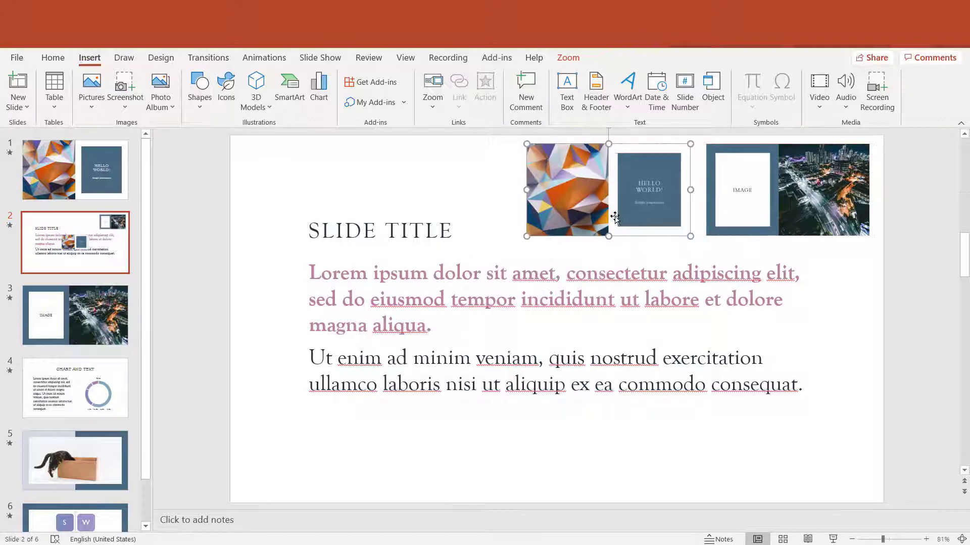
left_click(787, 180, "shift")
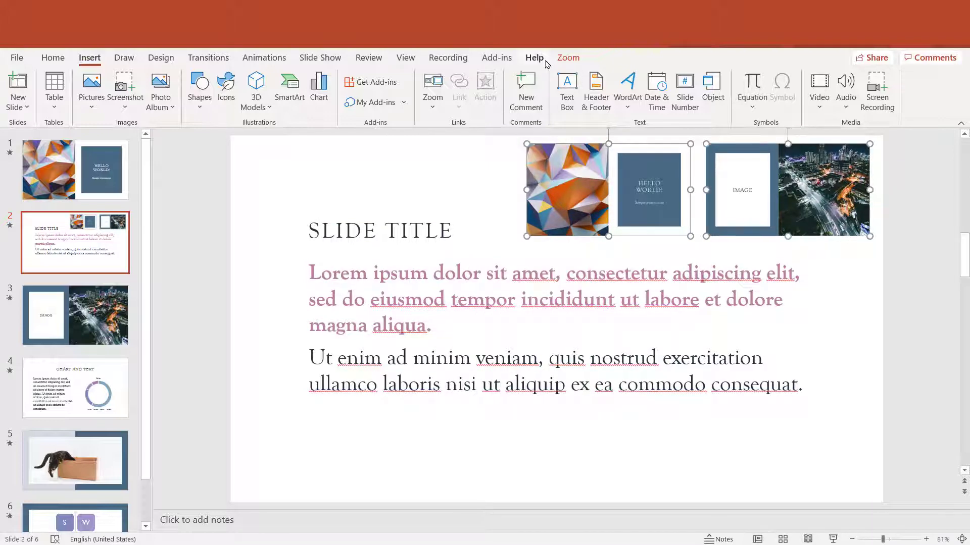
- Preview frame styles from the Zoom Styles gallery on the selected zooms
left_click(568, 57)
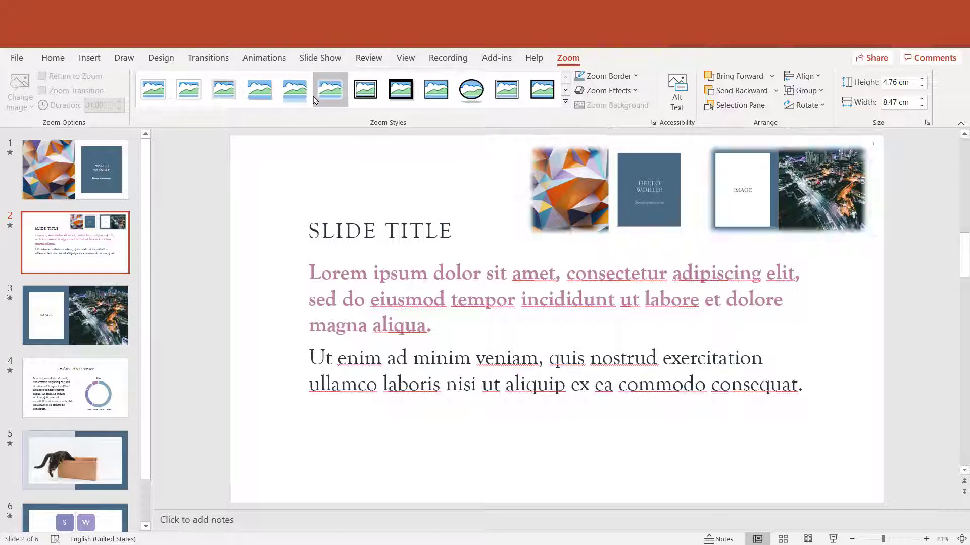
left_click(400, 89)
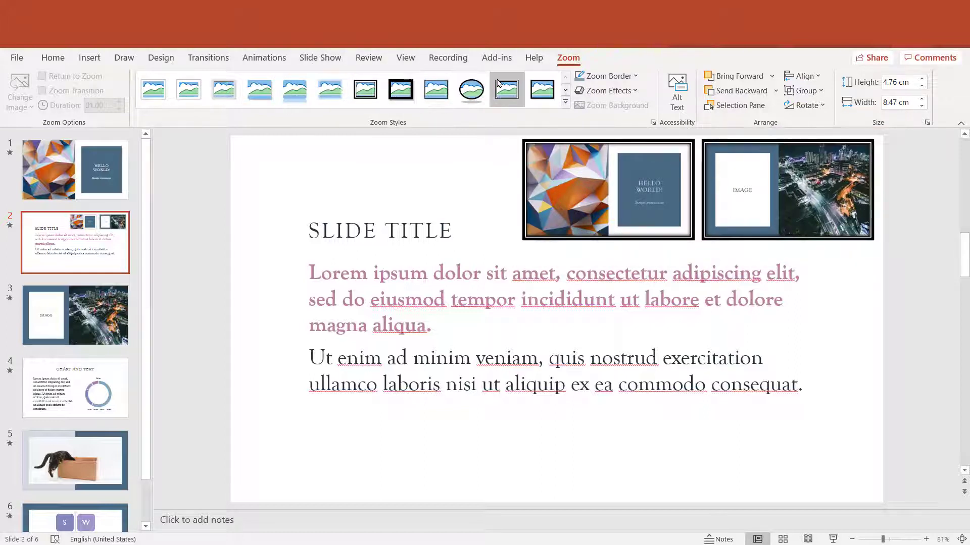
left_click(565, 103)
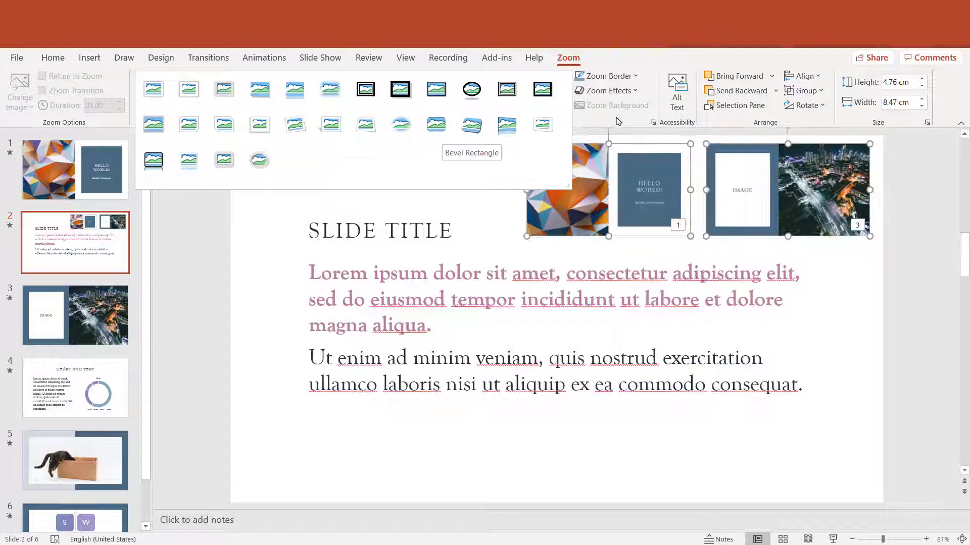
left_click(649, 164)
- Apply a Perspective: Right 3-D rotation to the slide 3 zoom
left_click(632, 92)
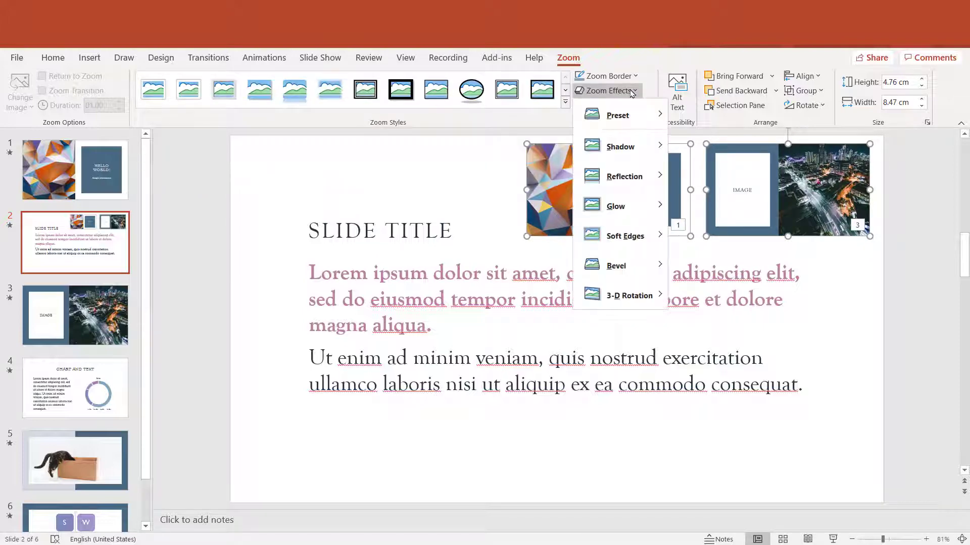
mouse_move(653, 303)
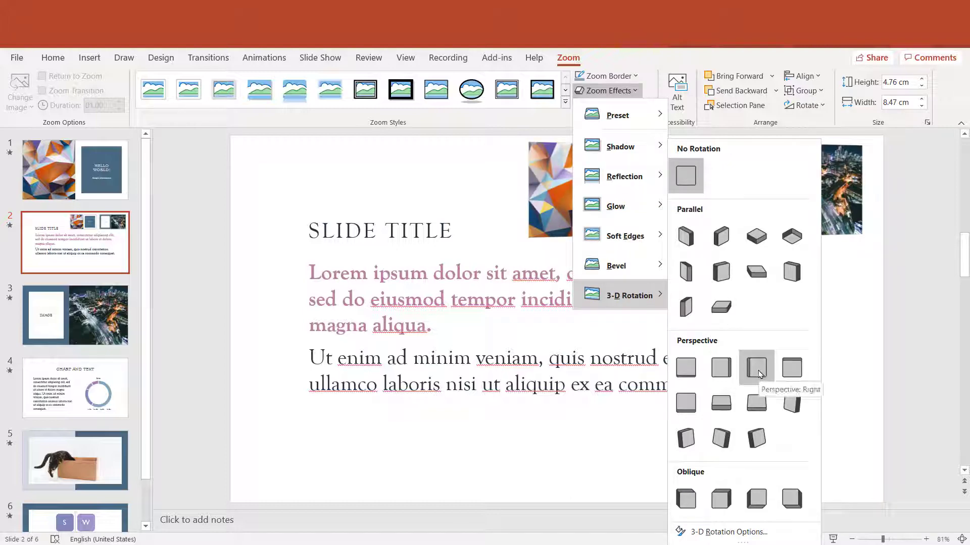
key("Escape")
left_click(797, 215)
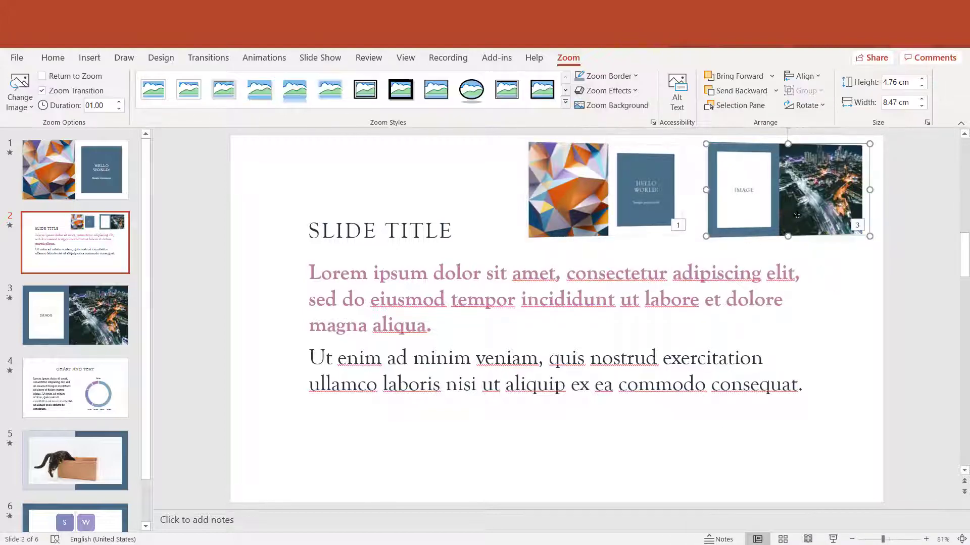
left_click(608, 91)
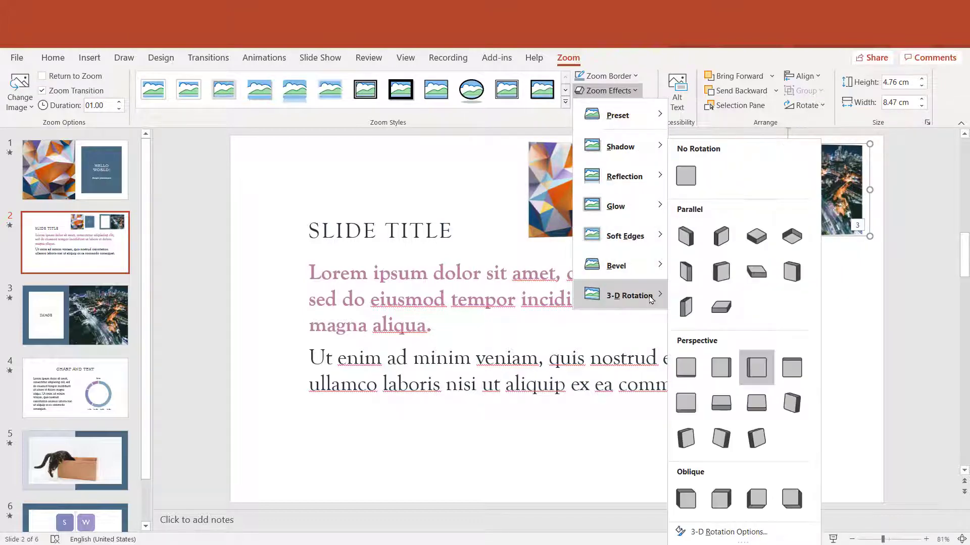
left_click(752, 363)
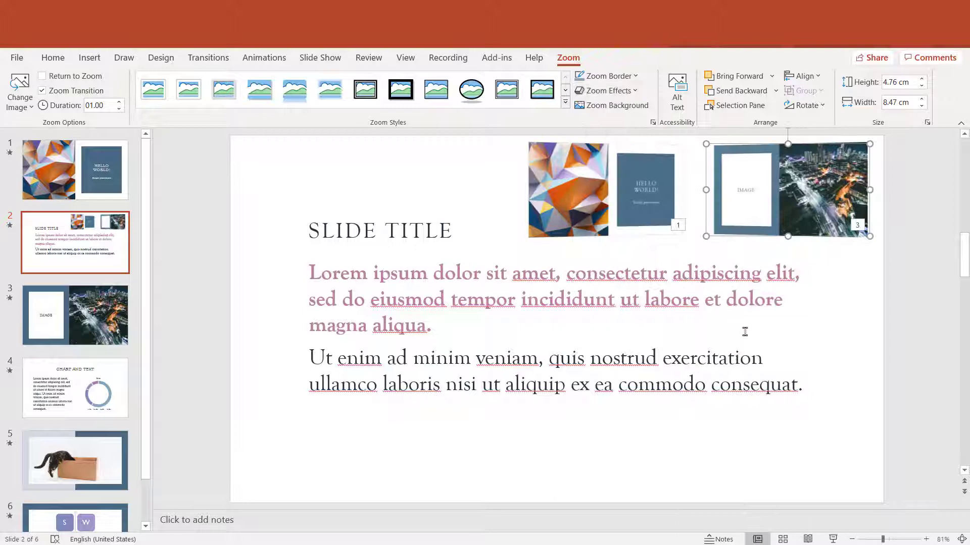
- Shrink both zooms and move slide 3's to the top-right, slide 1's to the top-left corner
left_click(644, 209, "shift")
left_click_drag(873, 236, 826, 212)
left_click(839, 256)
left_click_drag(779, 175, 831, 176)
left_click_drag(605, 182, 327, 197)
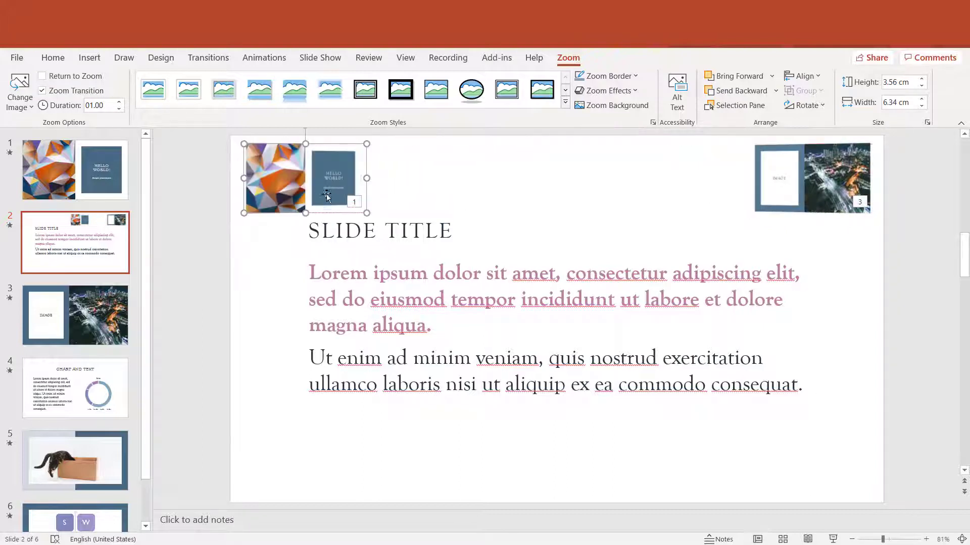
- Move the title and body text boxes slightly down, and nudge the slide 1 zoom left
left_click(556, 297)
left_click(442, 231, "shift")
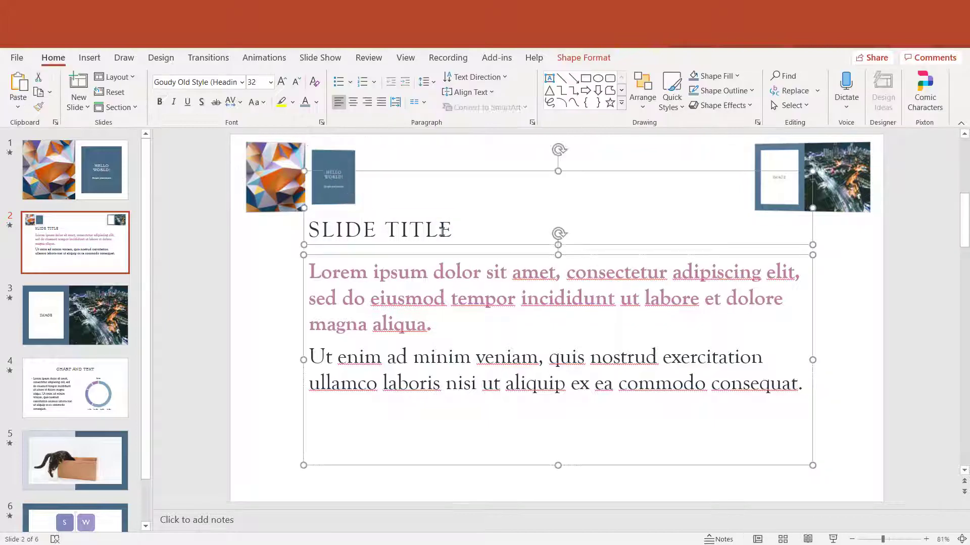
left_click_drag(538, 256, 538, 266)
left_click(401, 202)
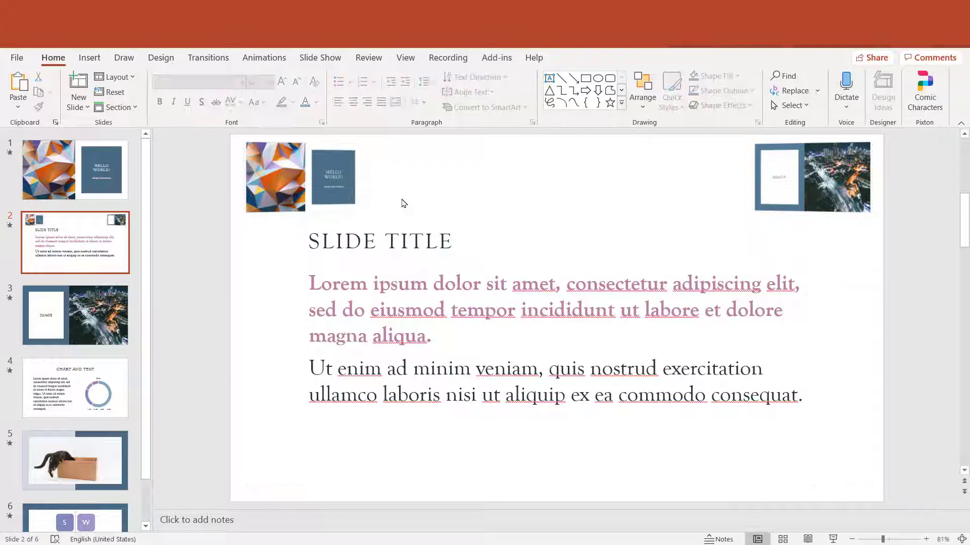
left_click(336, 189)
left_click_drag(349, 188, 344, 195)
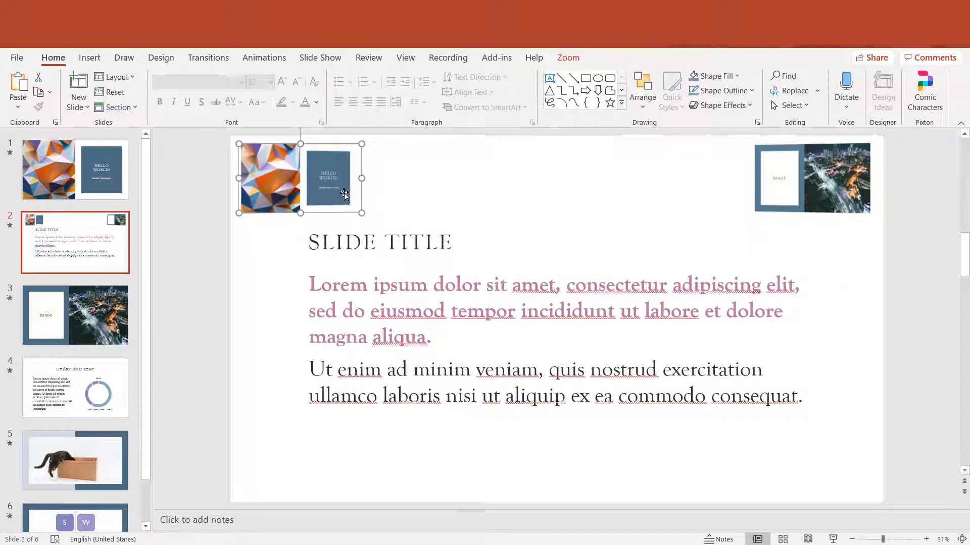
- On slide 3, insert Slide Zooms of slide 2 'Slide Title' and slide 4 'Chart and text'
left_click(105, 330)
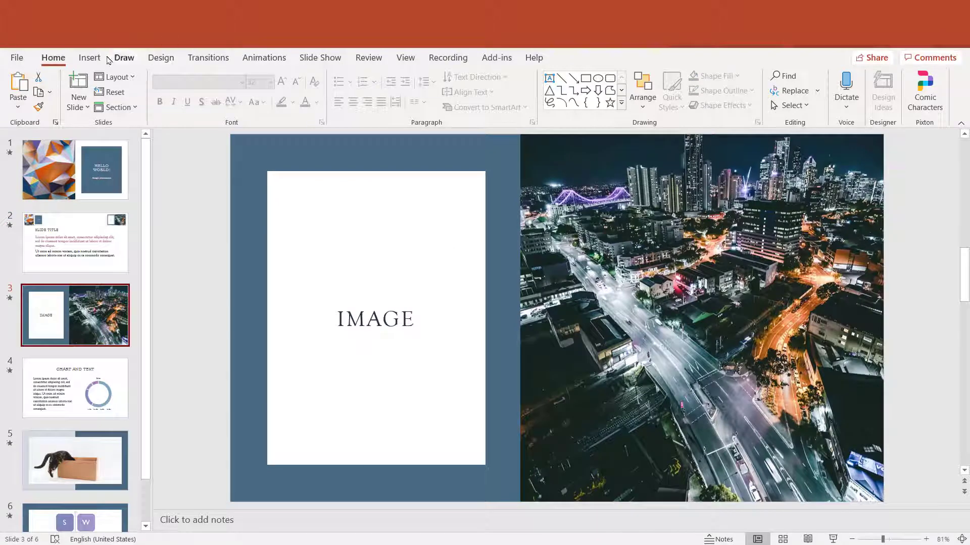
left_click(90, 58)
left_click(433, 88)
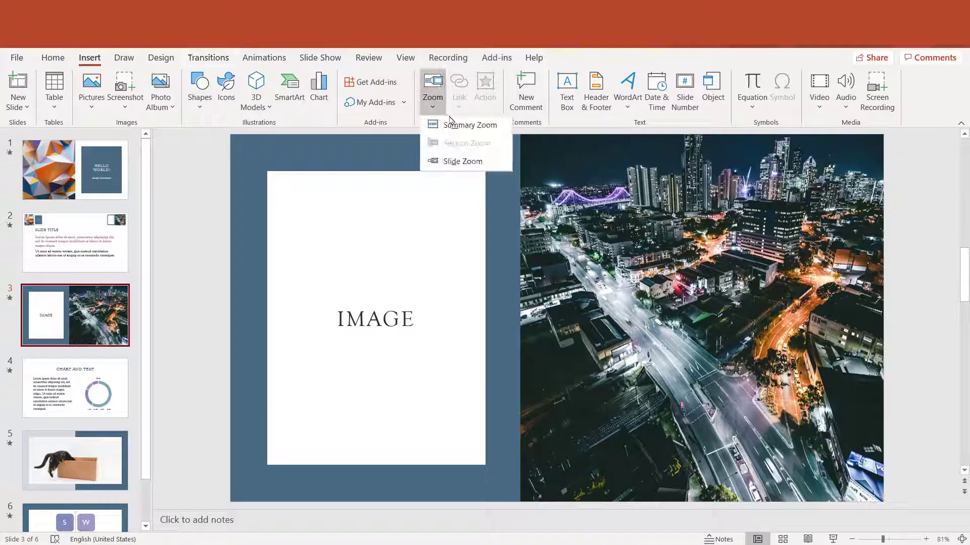
left_click(461, 162)
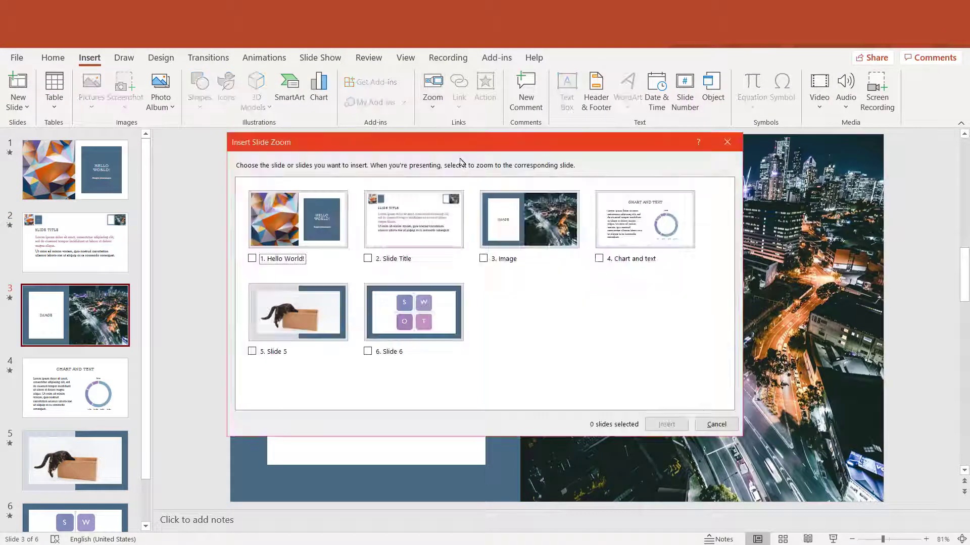
left_click(368, 260)
left_click(600, 259)
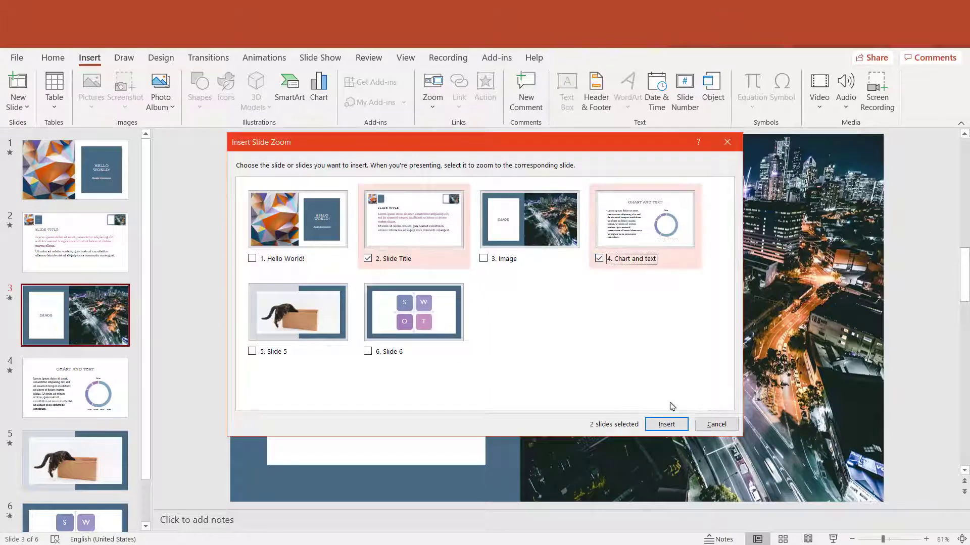
left_click(667, 425)
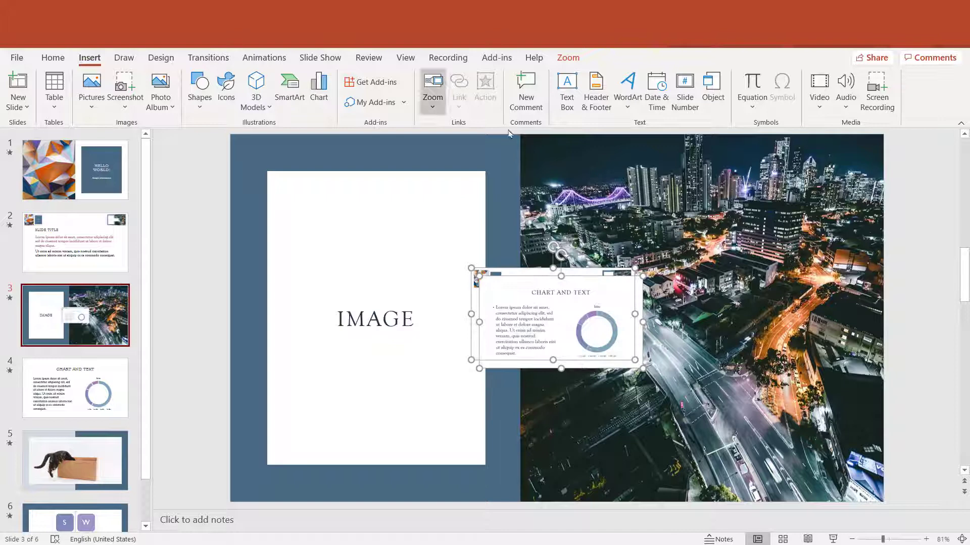
- Shrink the zooms, tilt the slide 4 zoom with a Perspective rotation, and move it upper right
left_click_drag(640, 369, 621, 355)
left_click(569, 59)
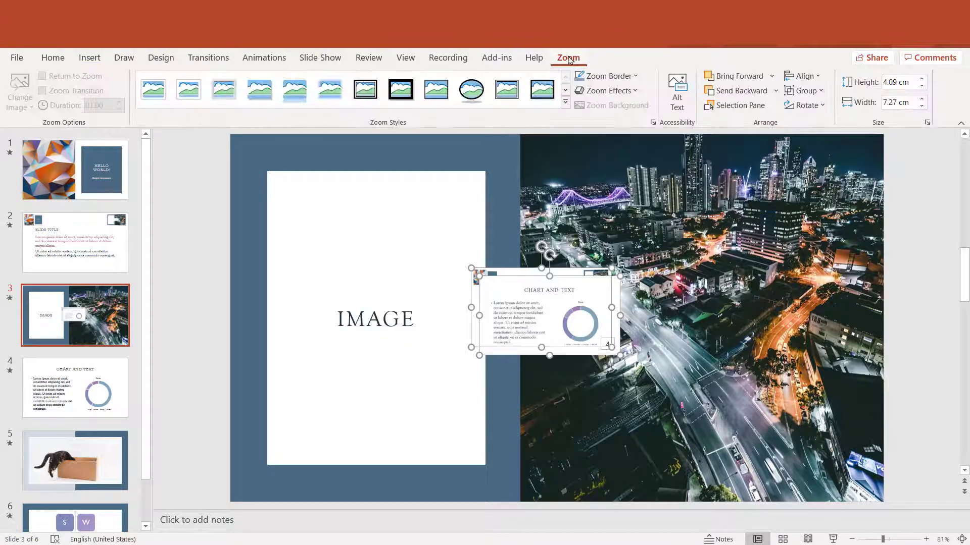
left_click(618, 90)
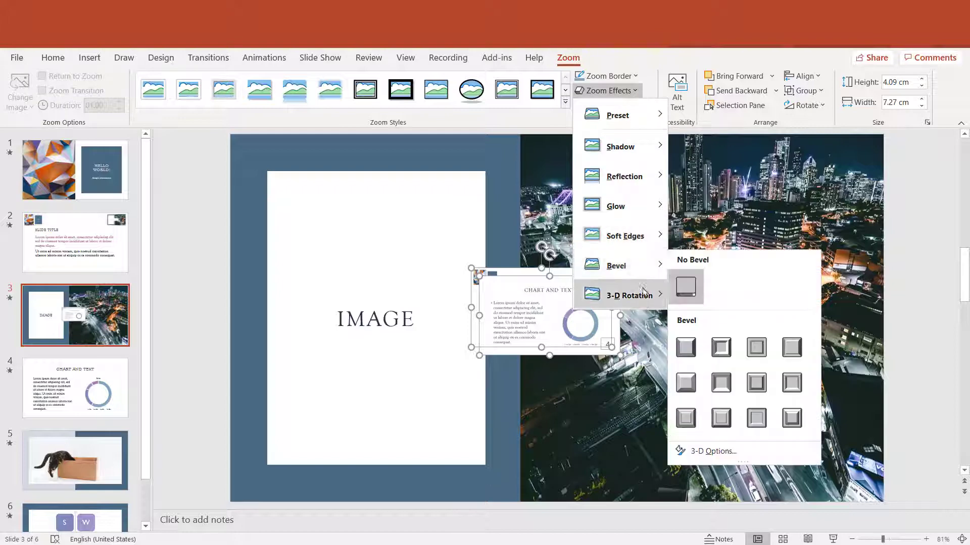
mouse_move(647, 296)
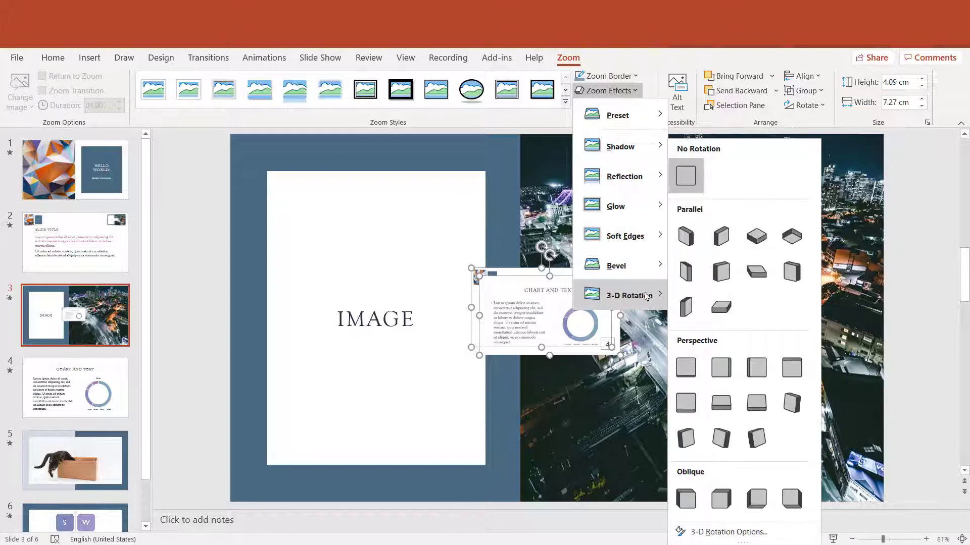
left_click(753, 372)
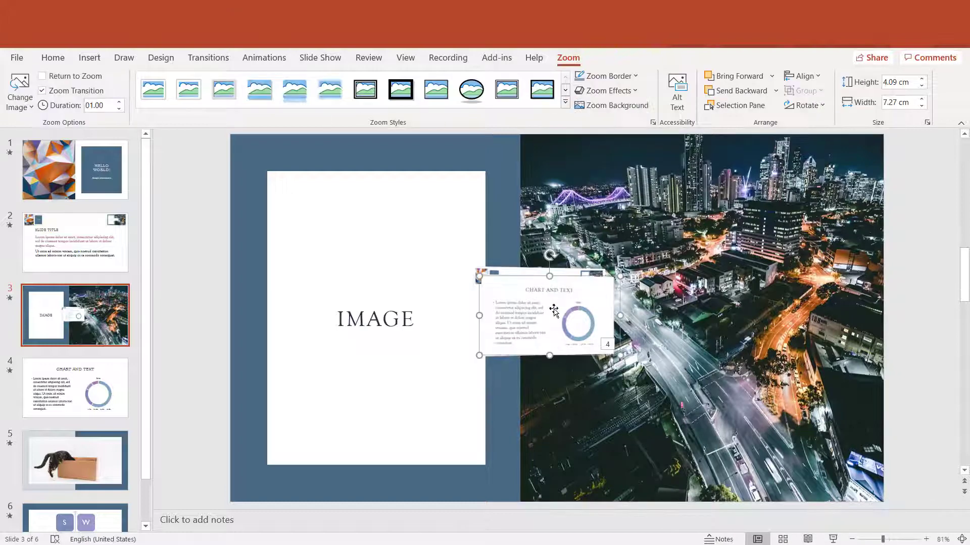
left_click_drag(610, 286, 769, 185)
- Apply another Perspective rotation, then place slide 4's zoom top right and slide 2's top left
left_click(606, 90)
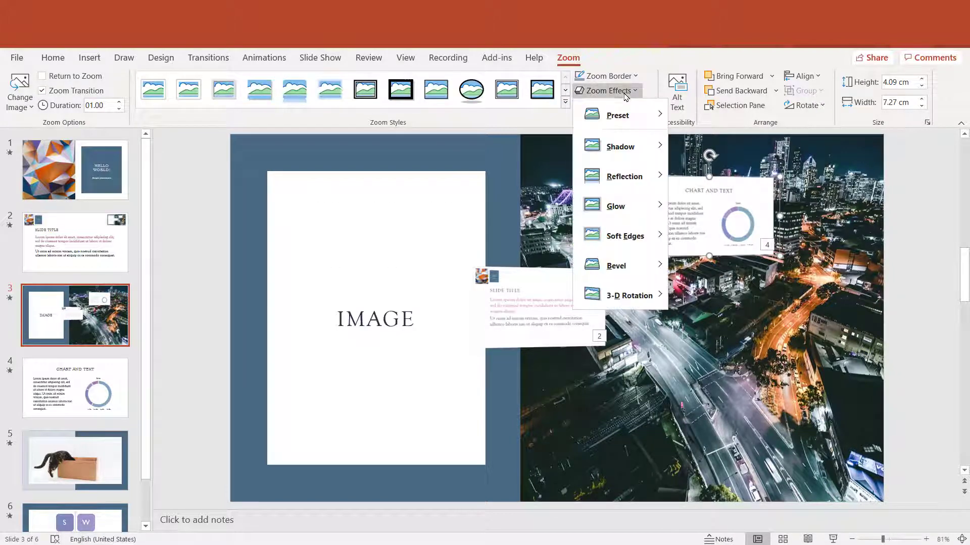
mouse_move(645, 275)
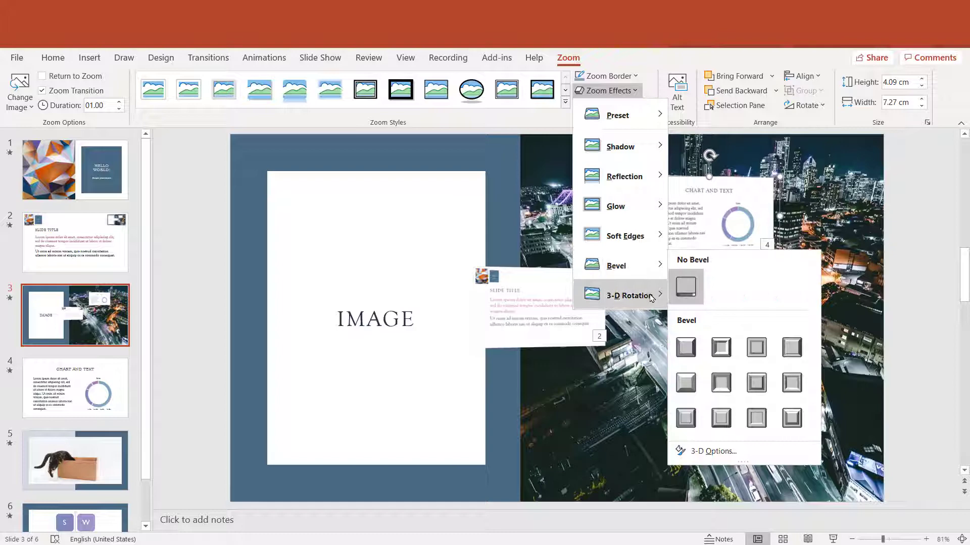
mouse_move(649, 297)
left_click(724, 371)
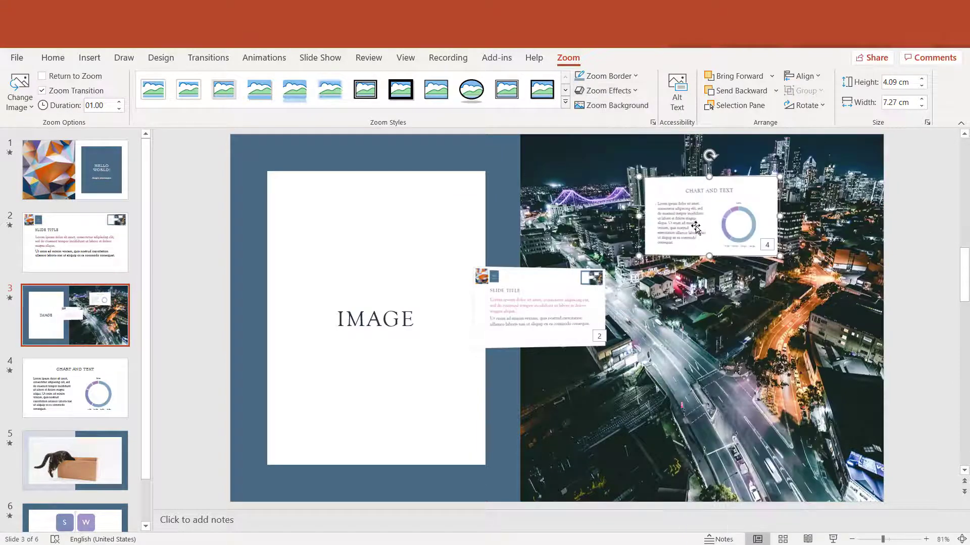
left_click_drag(698, 230, 784, 200)
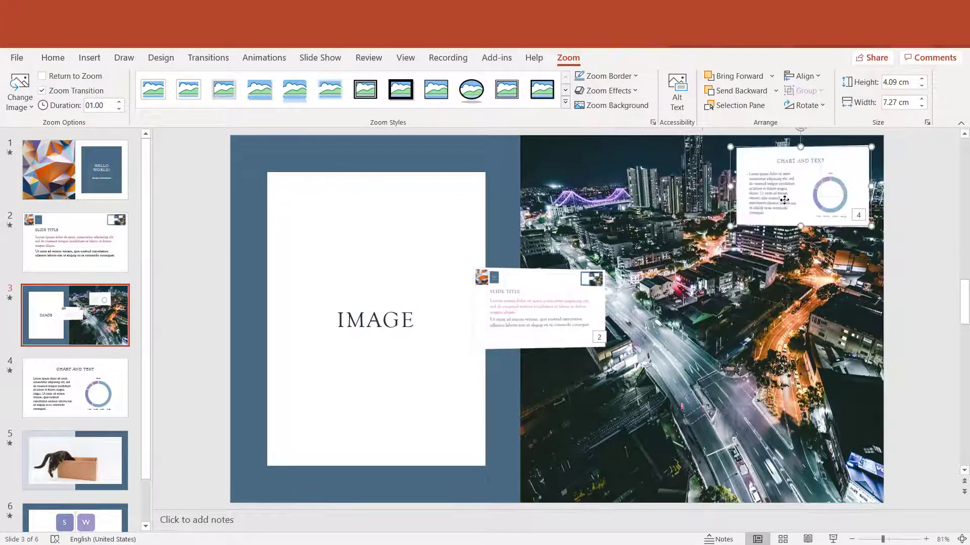
left_click(572, 303)
left_click_drag(558, 320, 338, 203)
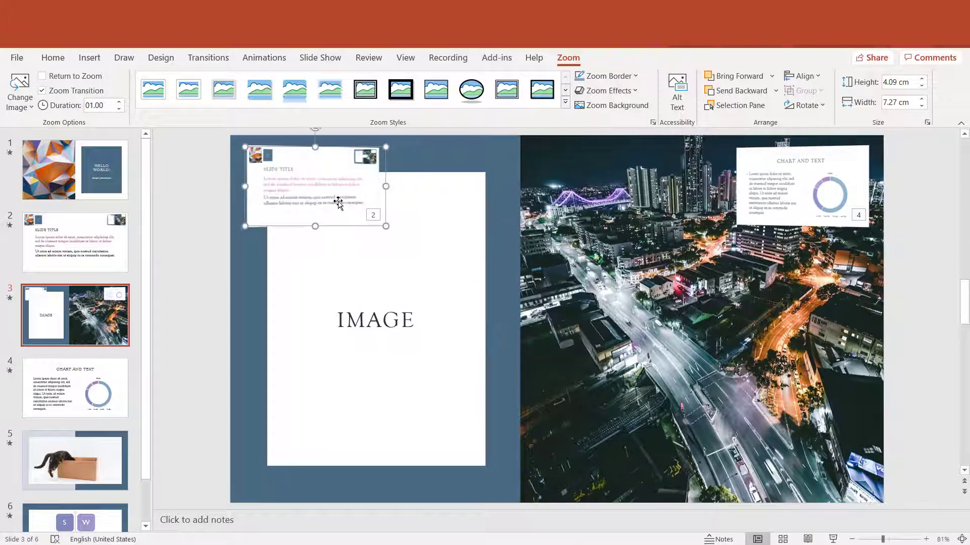
- On slide 4 'Chart and text', insert Slide Zooms of slides 3 and 5
left_click(74, 388)
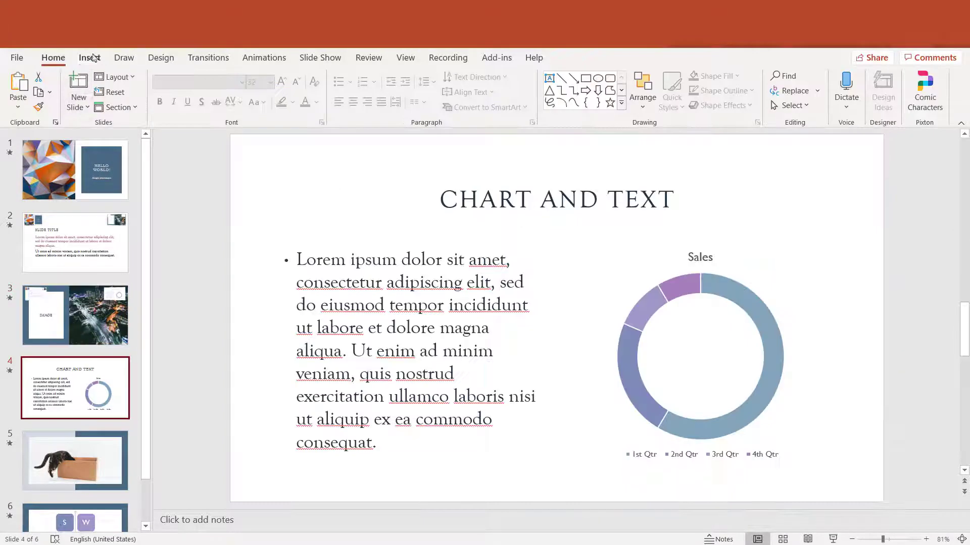
left_click(89, 57)
left_click(442, 114)
left_click(461, 160)
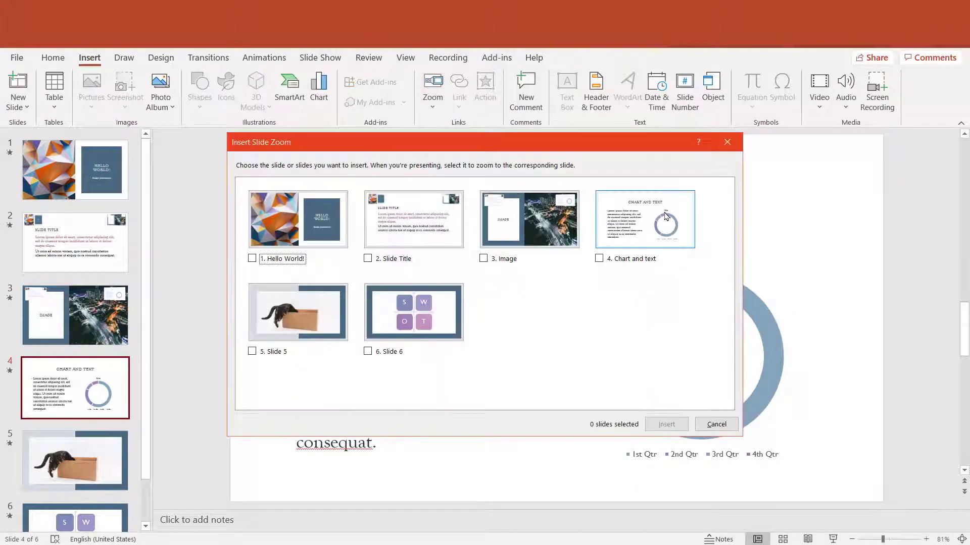
left_click(483, 258)
left_click(298, 313)
left_click(666, 425)
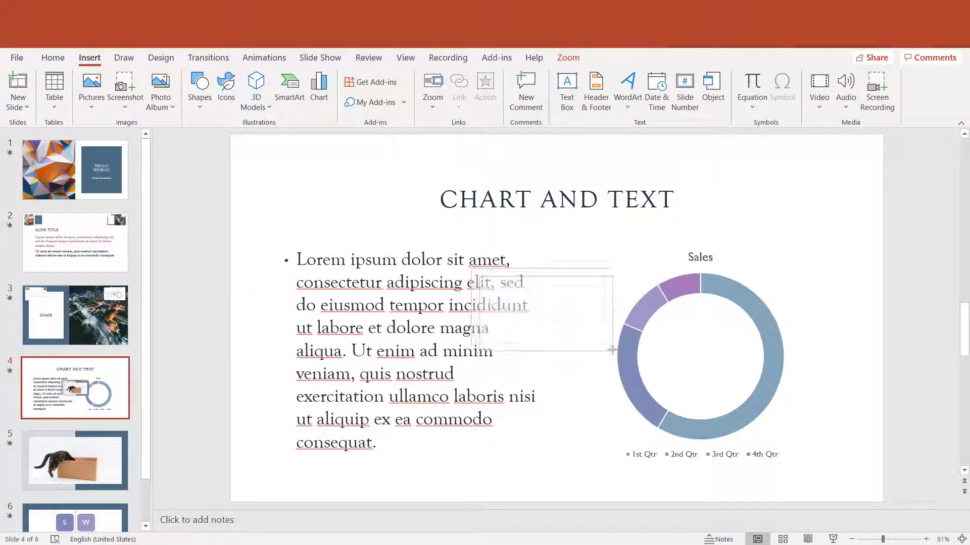
- Tilt a new zoom with a 3-D Perspective rotation and drag it to a top corner
left_click(568, 57)
left_click(606, 91)
left_click(591, 401)
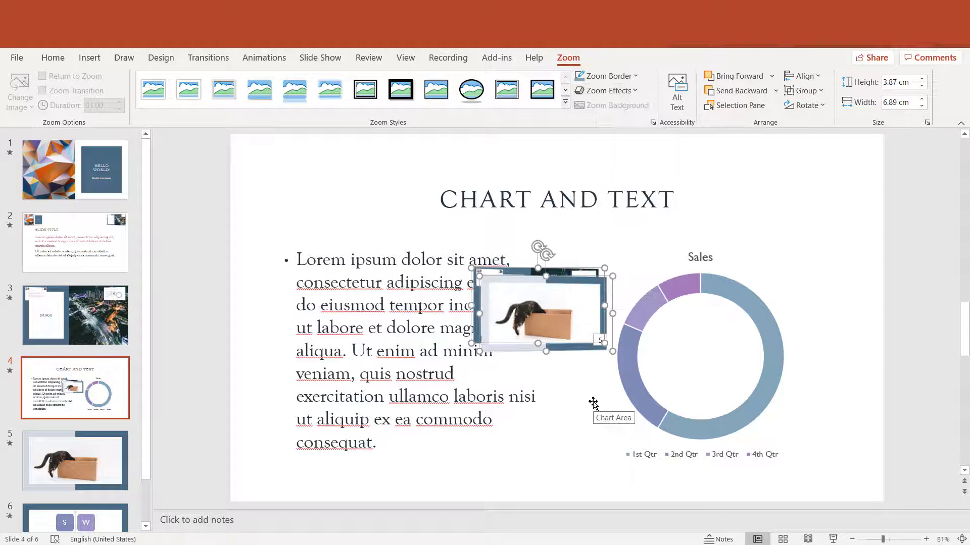
left_click(552, 313)
left_click_drag(552, 314, 342, 201)
- Apply a Perspective 3-D rotation to the slide 5 zoom
left_click(803, 184)
left_click(606, 90)
mouse_move(631, 290)
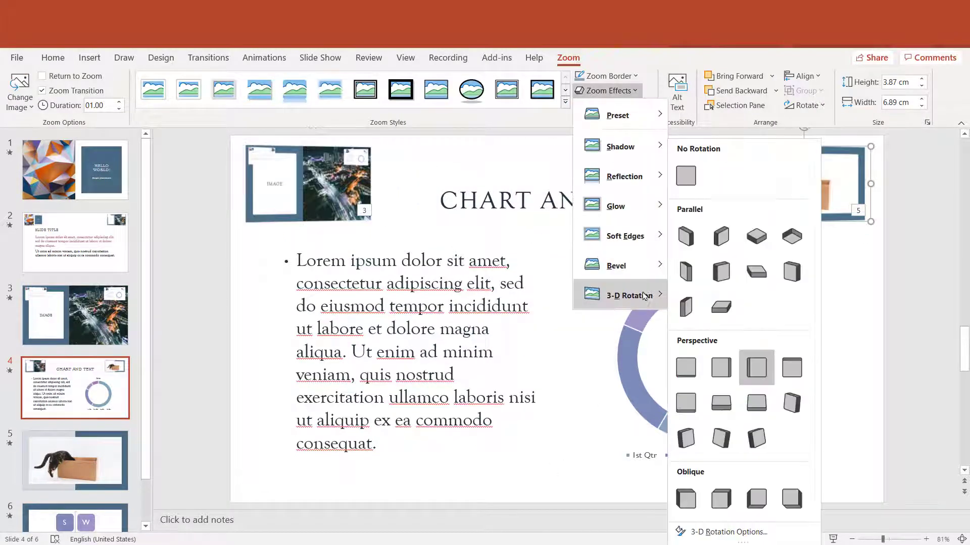
left_click(723, 369)
- Open slide 5, the cat slide, and bring up the zoom type choices
left_click(75, 461)
left_click(90, 58)
left_click(432, 91)
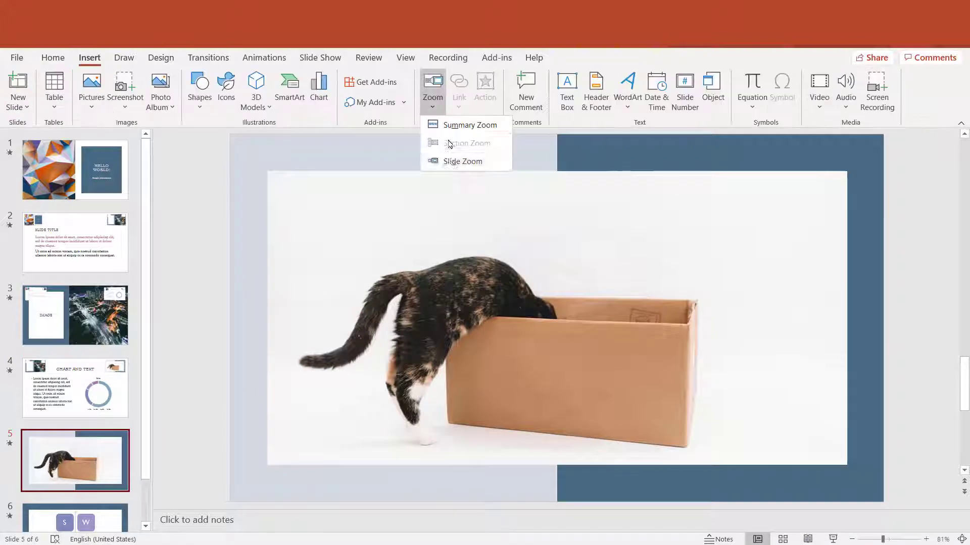
- Insert Slide Zooms of slide 4 and slide 6 onto the cat slide
left_click(451, 161)
left_click(645, 222)
left_click(399, 323)
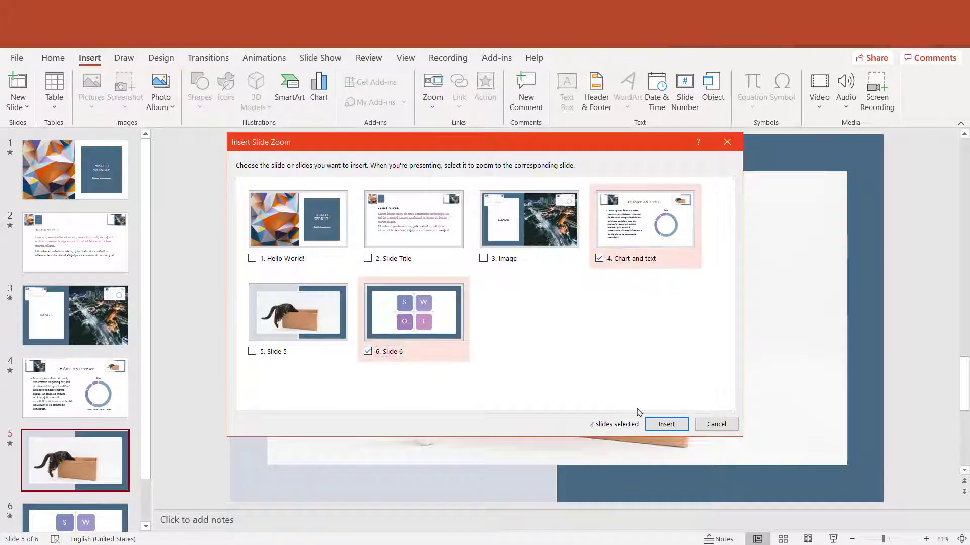
left_click(666, 424)
- Resize the slide 6 SWOT zoom, tilt it in perspective, and move it top right
left_click_drag(642, 362, 610, 341)
left_click(568, 57)
left_click(606, 90)
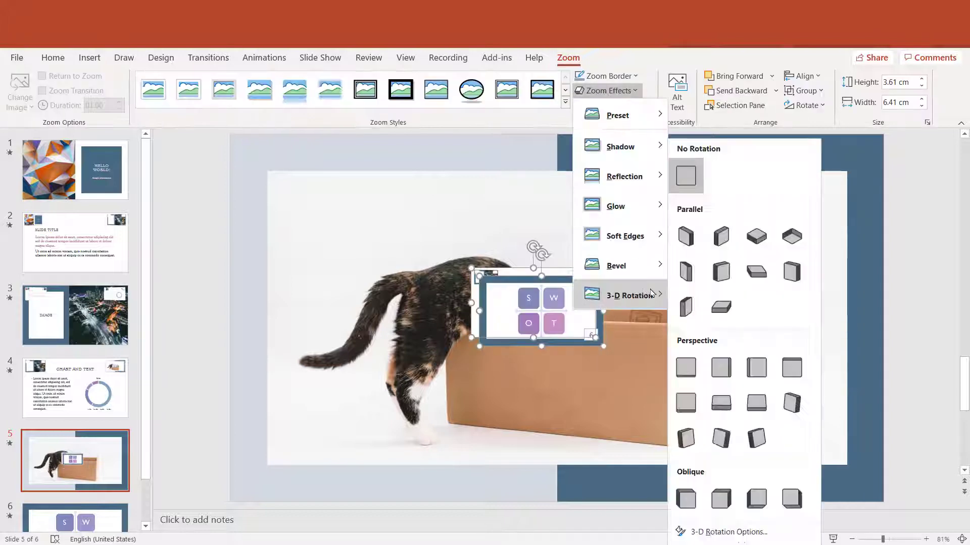
left_click(608, 373)
left_click_drag(545, 321, 812, 188)
- Move the slide 4 zoom to the top left and give it a perspective tilt
left_click(536, 303)
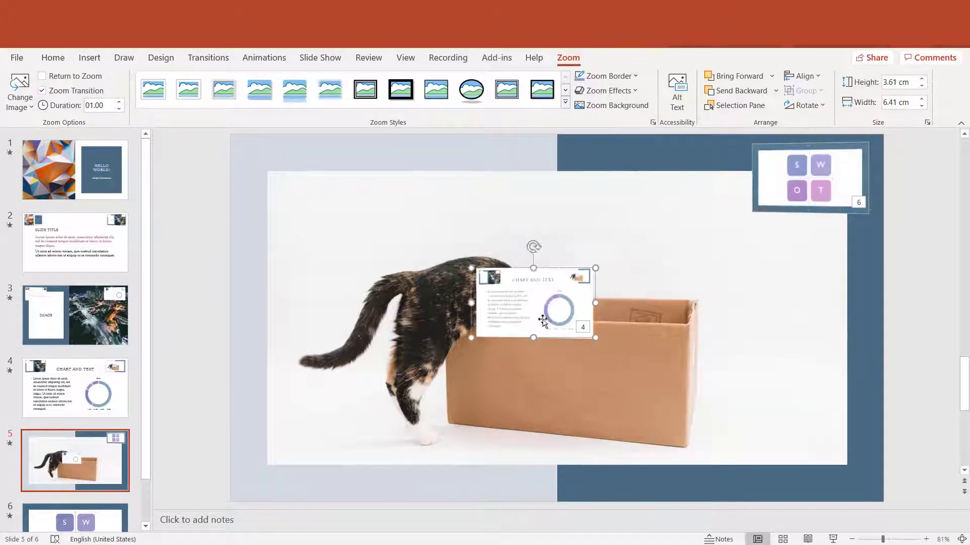
left_click_drag(536, 303, 263, 166)
left_click(634, 91)
left_click(403, 238)
- Go to the SWOT slide 6 and set the insertion point after it
left_click(76, 461)
scroll(75, 354, "down", 2)
left_click(74, 483)
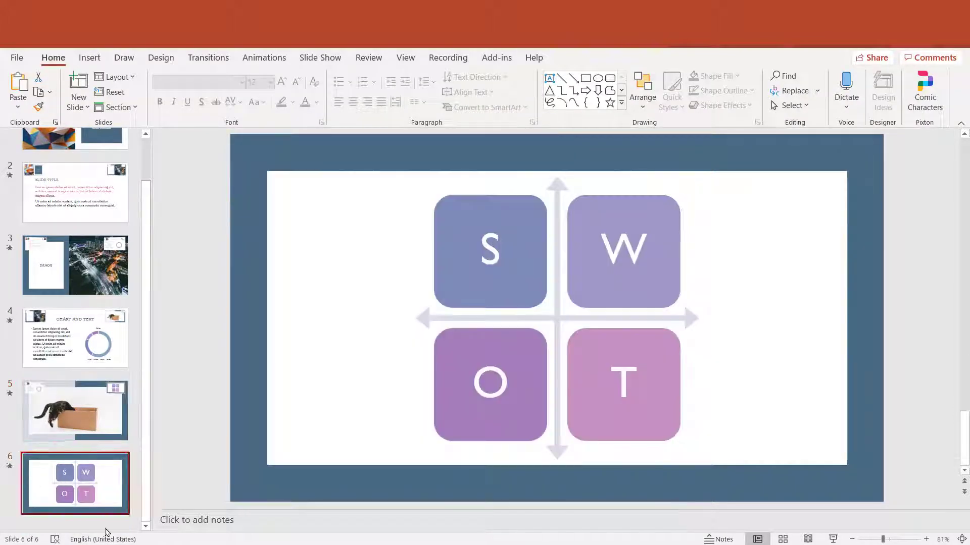
left_click(106, 521)
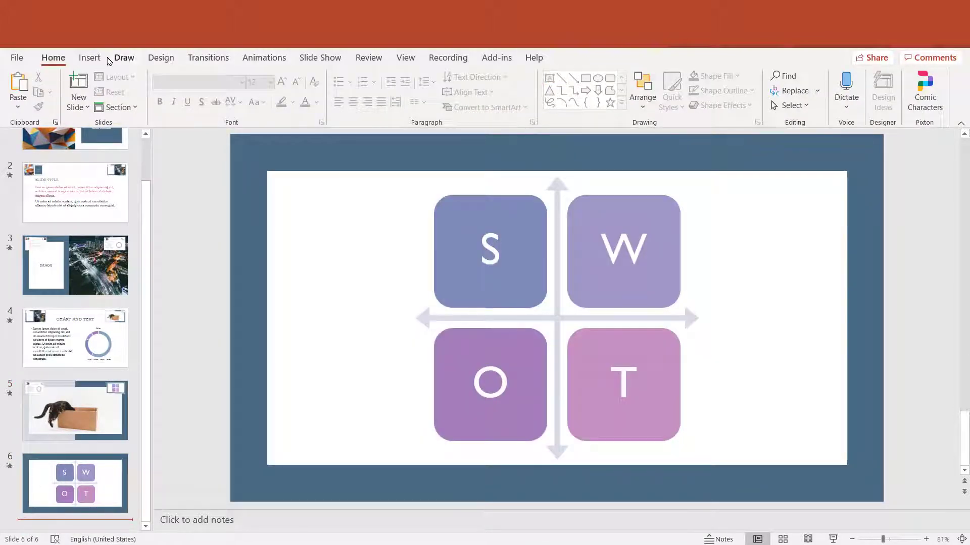
- Insert a Summary Zoom of all six slides: Hello World!, Slide Title, Image, Chart and text, 5, 6
left_click(91, 58)
left_click(433, 106)
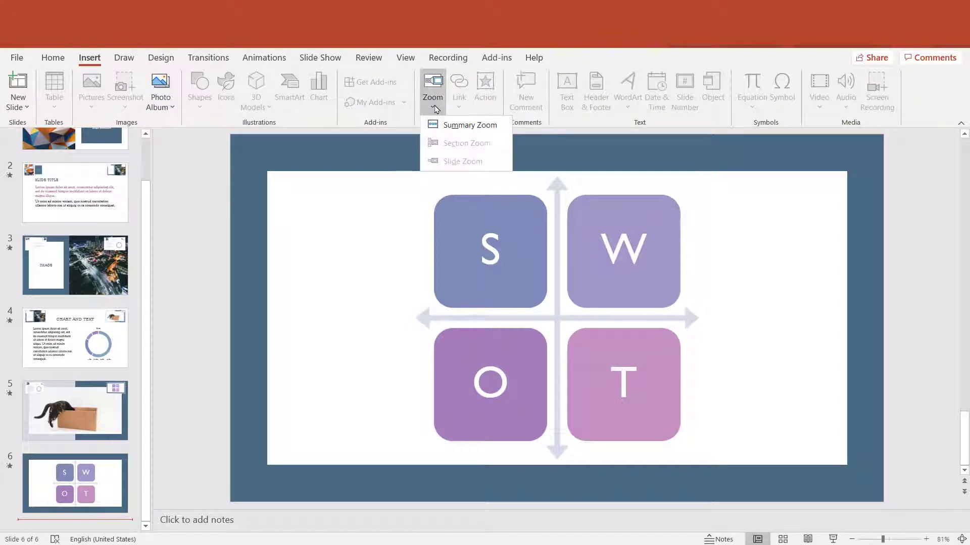
left_click(478, 130)
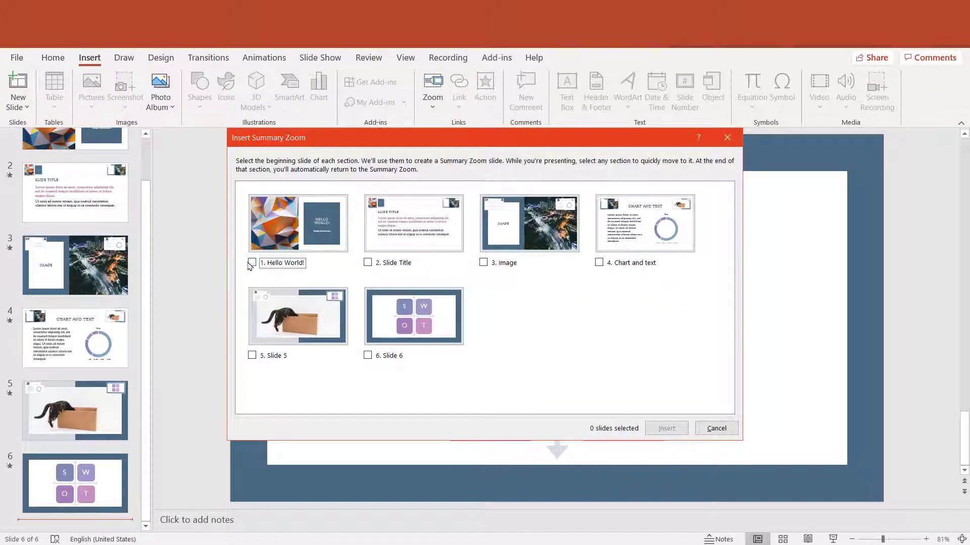
left_click(252, 264)
left_click(367, 263)
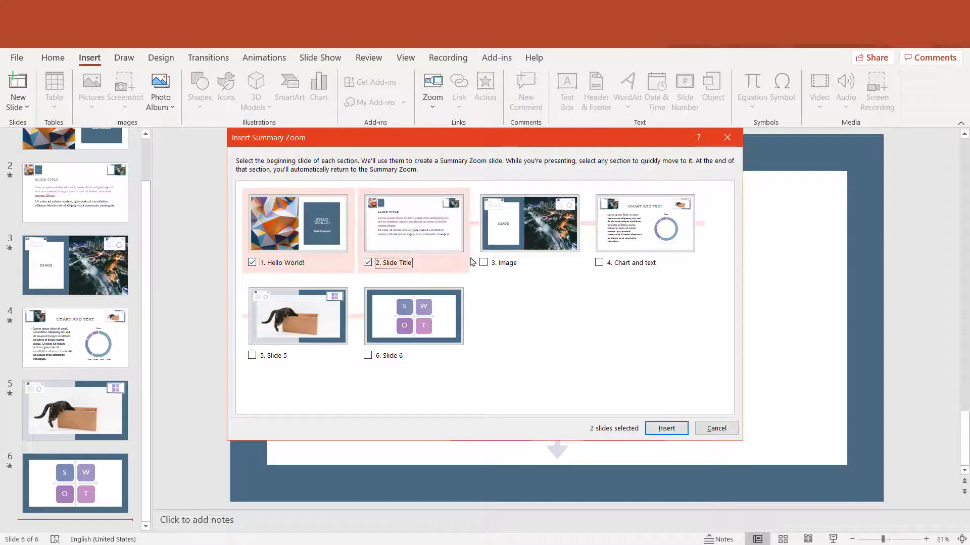
left_click(483, 264)
left_click(600, 264)
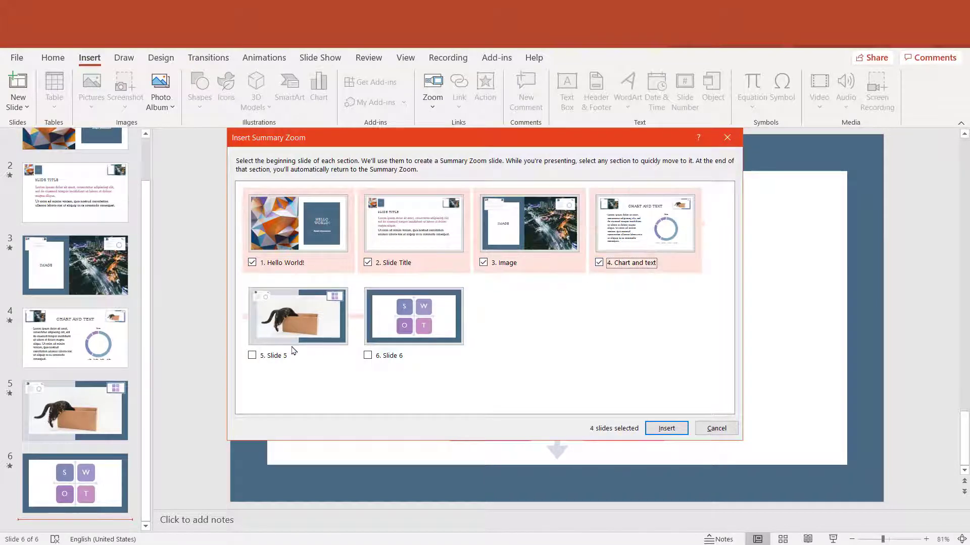
left_click(259, 356)
left_click(369, 357)
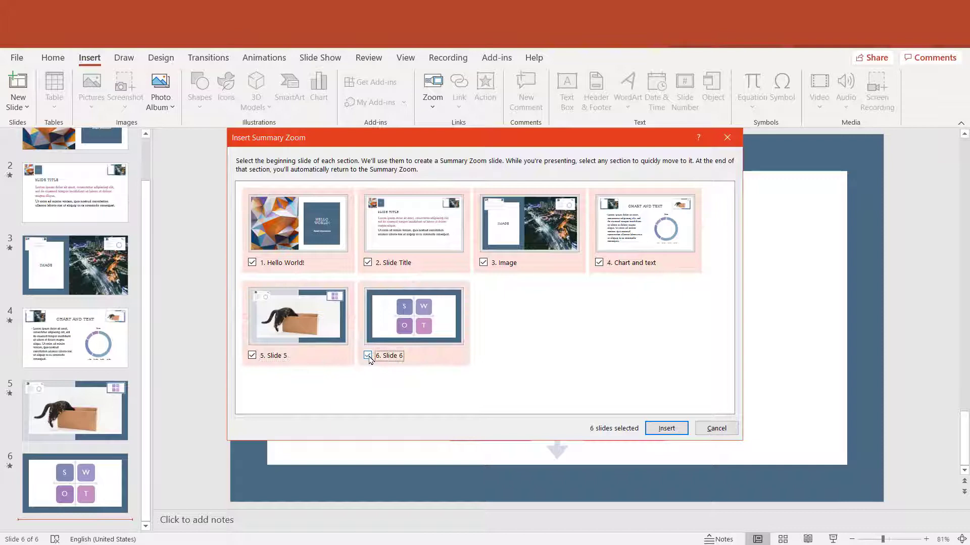
left_click(668, 428)
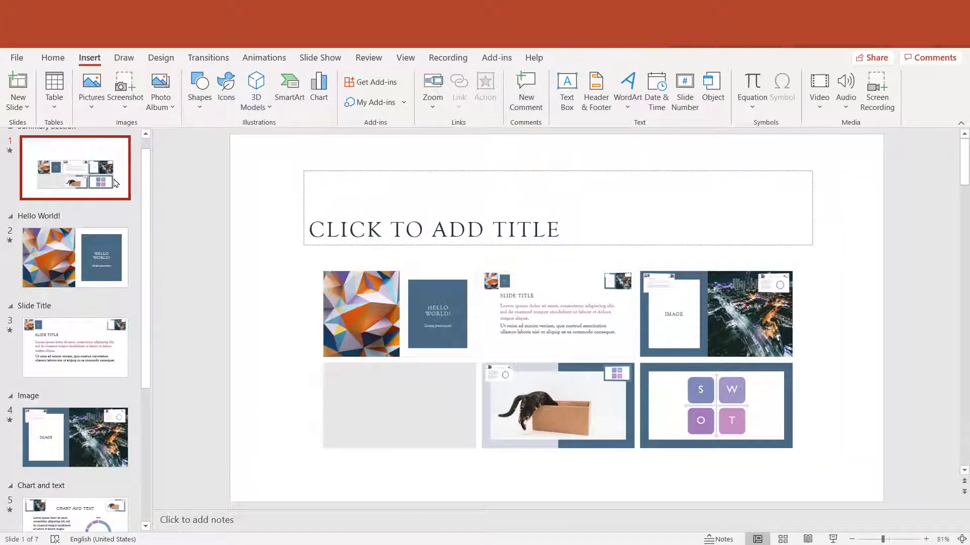
- Drag the summary slide to position 7, title it 'THANK YOU', and return to slide 6
left_click_drag(115, 183, 105, 478)
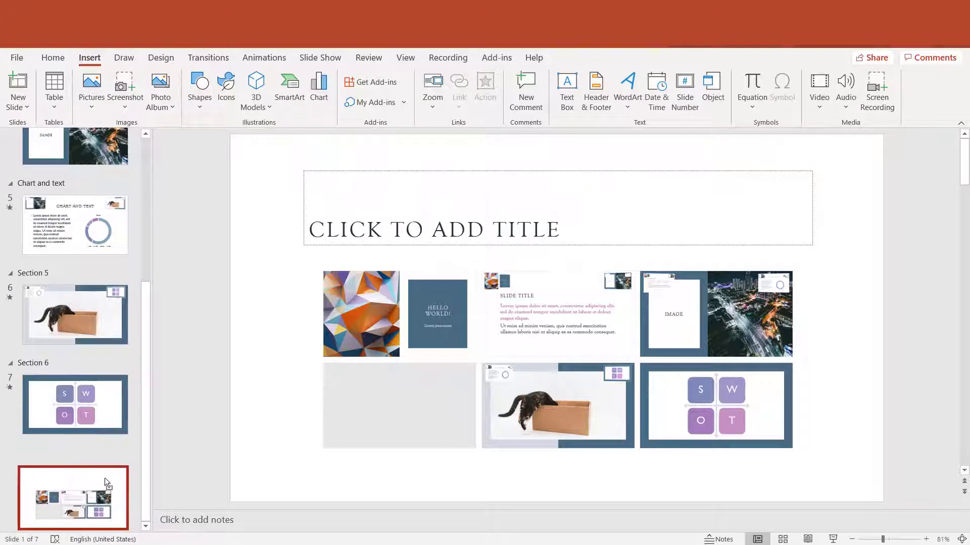
left_click(437, 215)
type("THANK YOU")
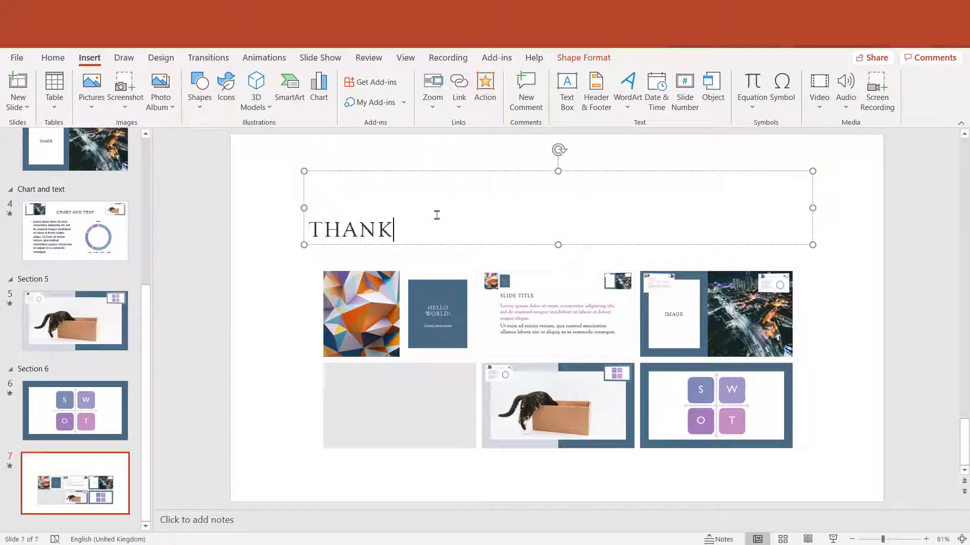
left_click(262, 269)
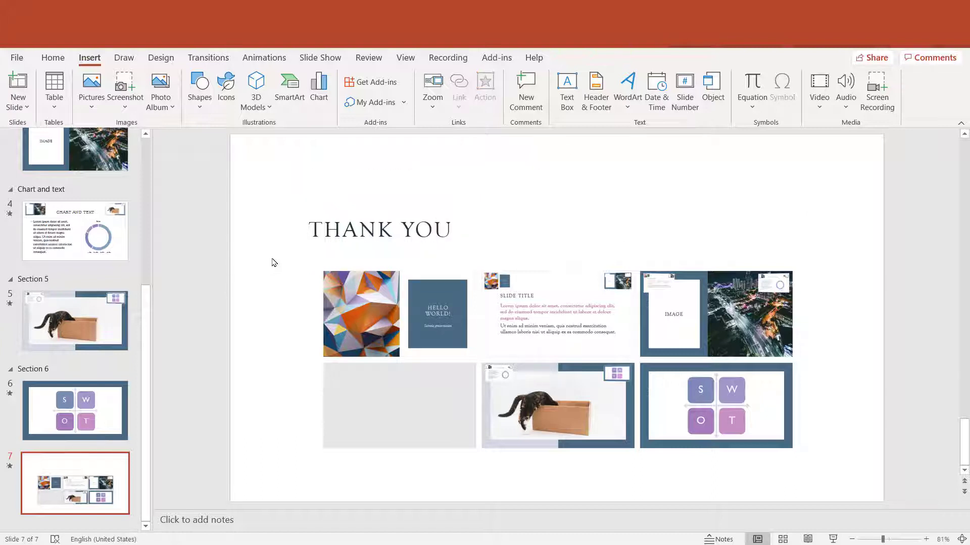
left_click(105, 408)
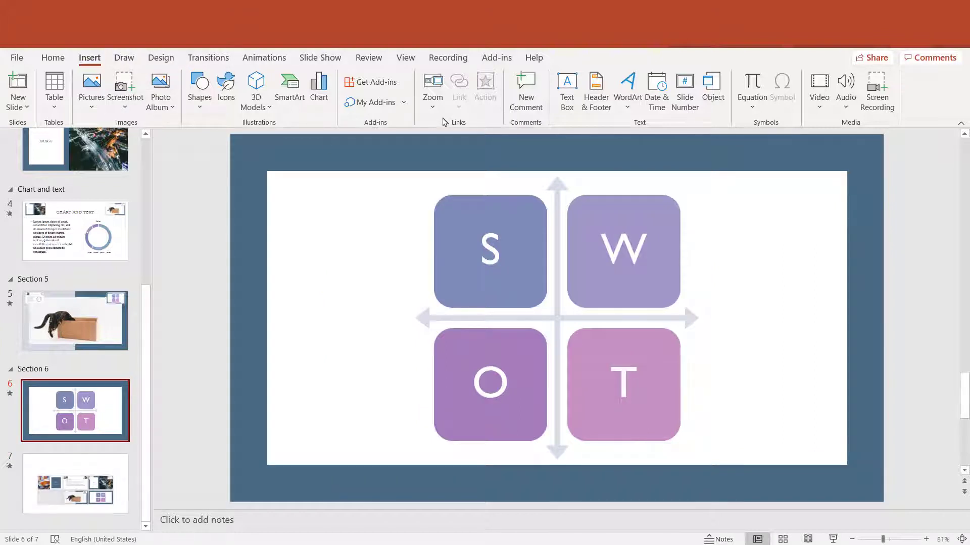
- Insert Slide Zooms of the Thank you slide 7 and slide 5 onto the SWOT slide
left_click(433, 91)
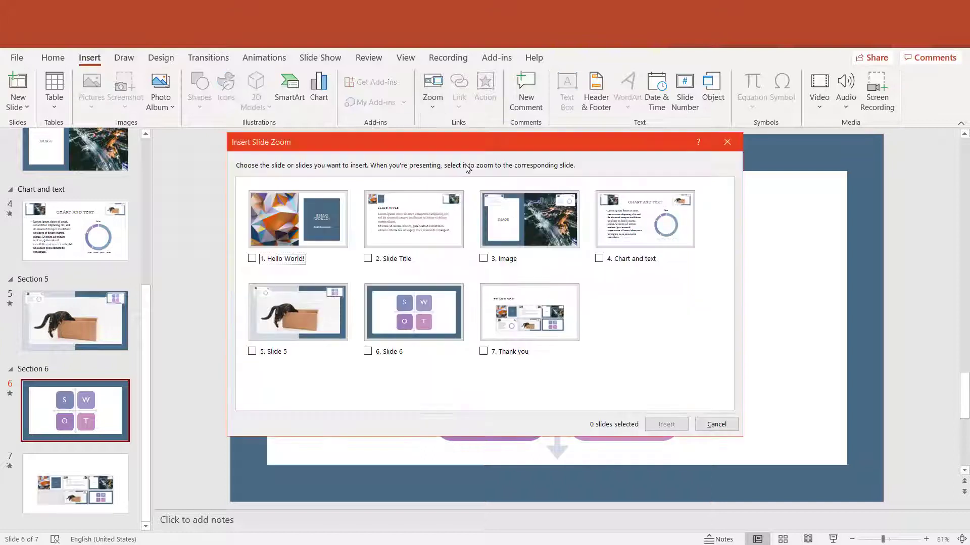
left_click(483, 352)
left_click(252, 353)
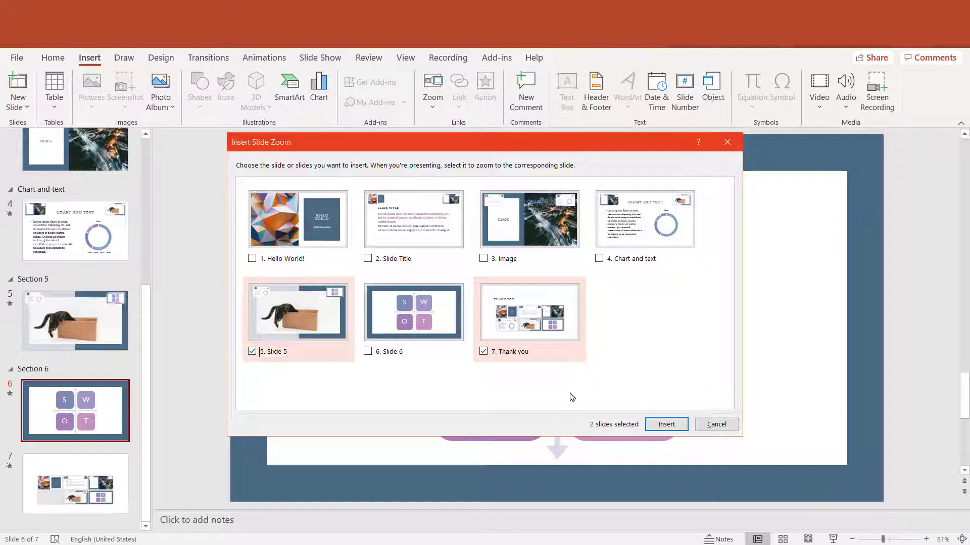
left_click(667, 424)
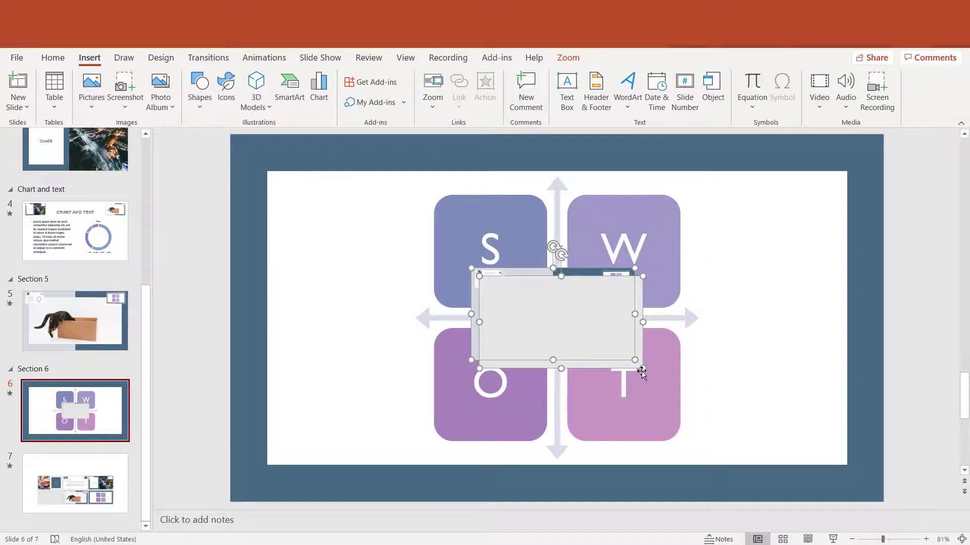
- Shrink the zooms, give the Thank you zoom a Perspective 3-D tilt, and move it right
left_click_drag(641, 373, 603, 351)
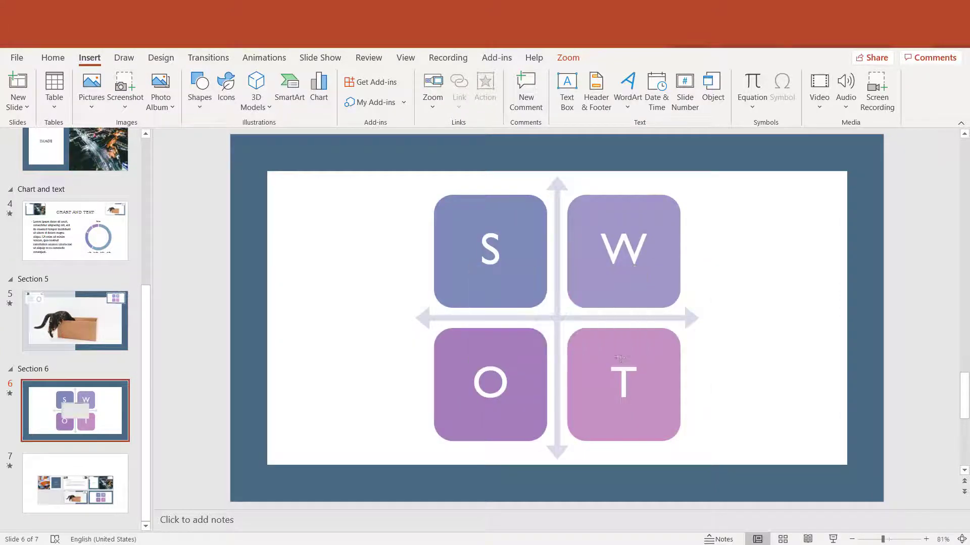
left_click(568, 58)
left_click(607, 90)
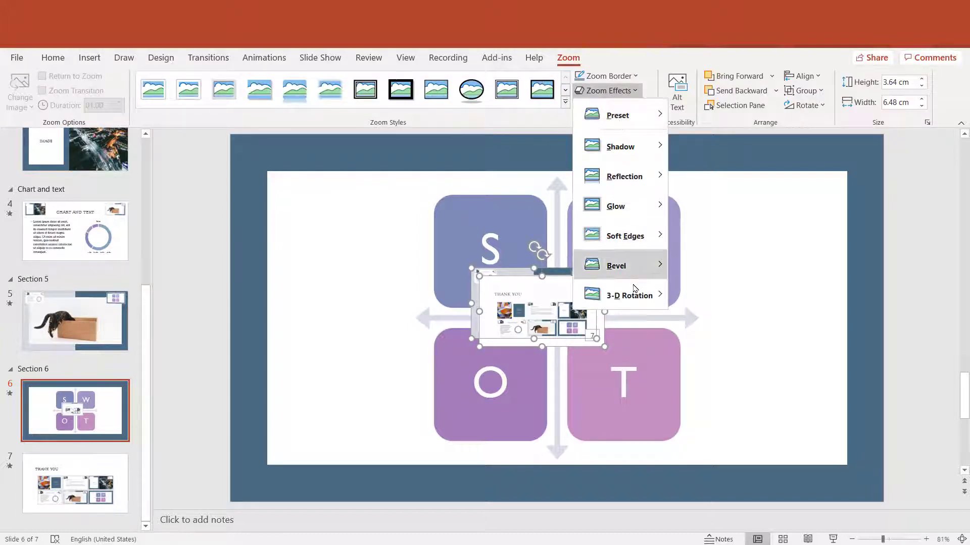
mouse_move(635, 293)
left_click(749, 370)
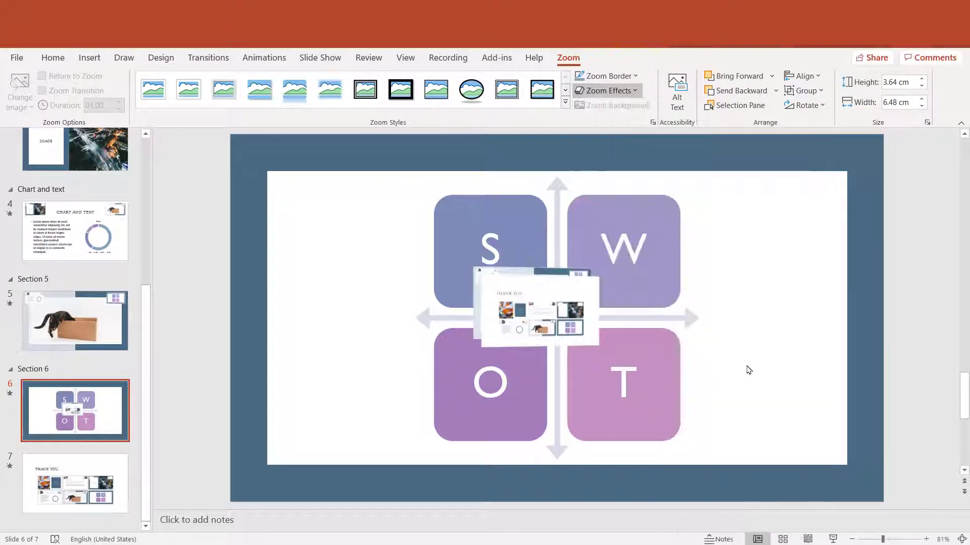
left_click(721, 301)
left_click_drag(541, 307, 745, 222)
- Tilt the slide 5 zoom likewise, then place it top left and the Thank you zoom top right
left_click(608, 91)
mouse_move(647, 300)
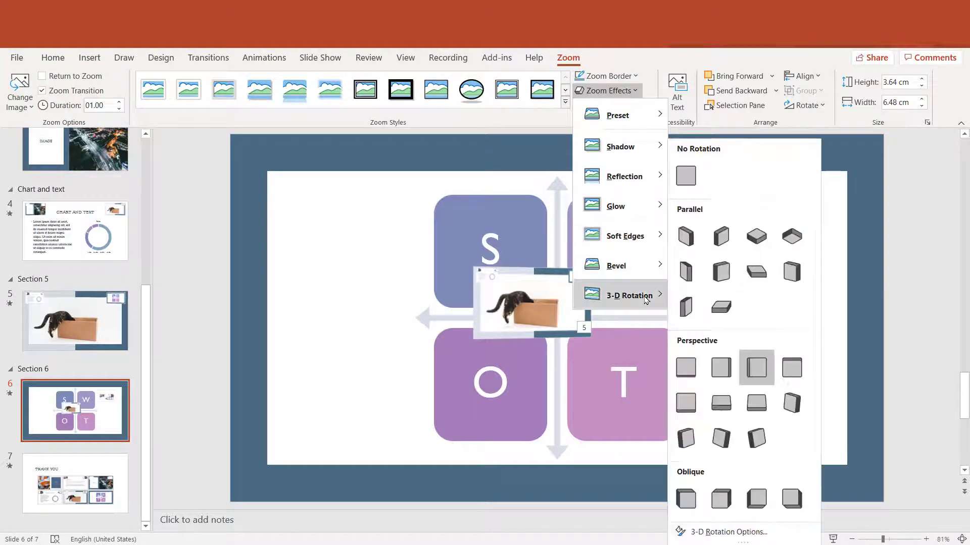
left_click(720, 367)
mouse_move(754, 231)
left_mouse_down()
mouse_move(791, 190)
mouse_move(771, 229)
left_mouse_up()
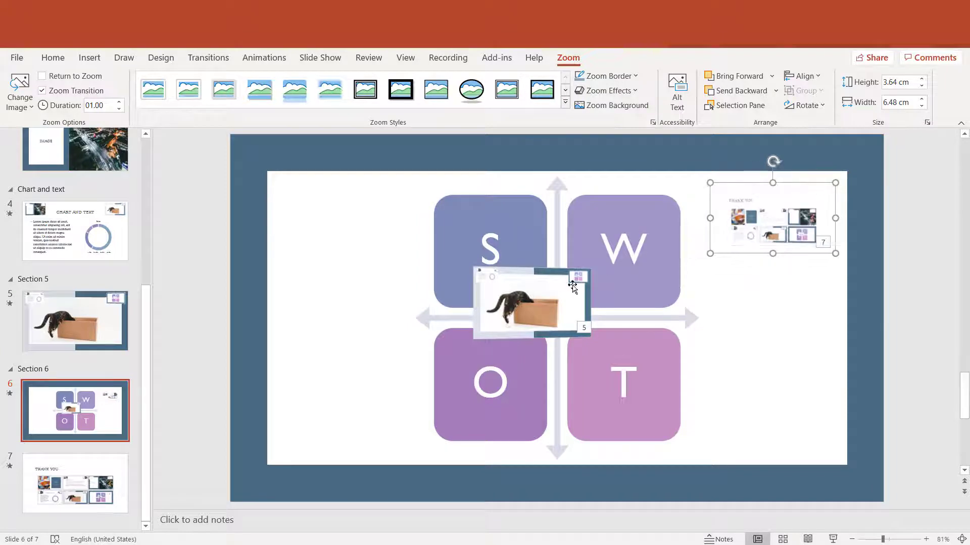
left_click_drag(566, 309, 368, 208)
left_click_drag(826, 237, 862, 208)
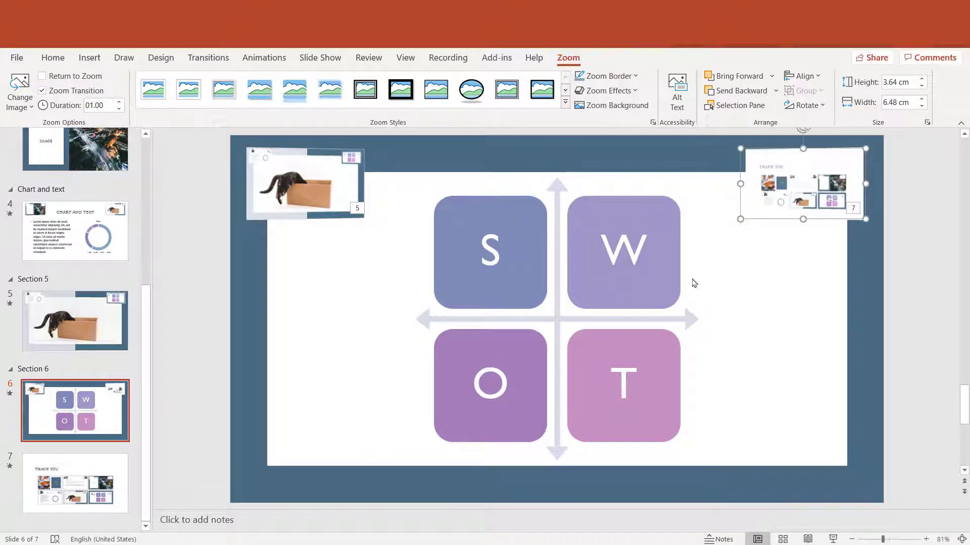
left_click(125, 505)
- Page back from the SWOT slide through Chart and text and Slide Title to the Hello World! slide
left_click(95, 411)
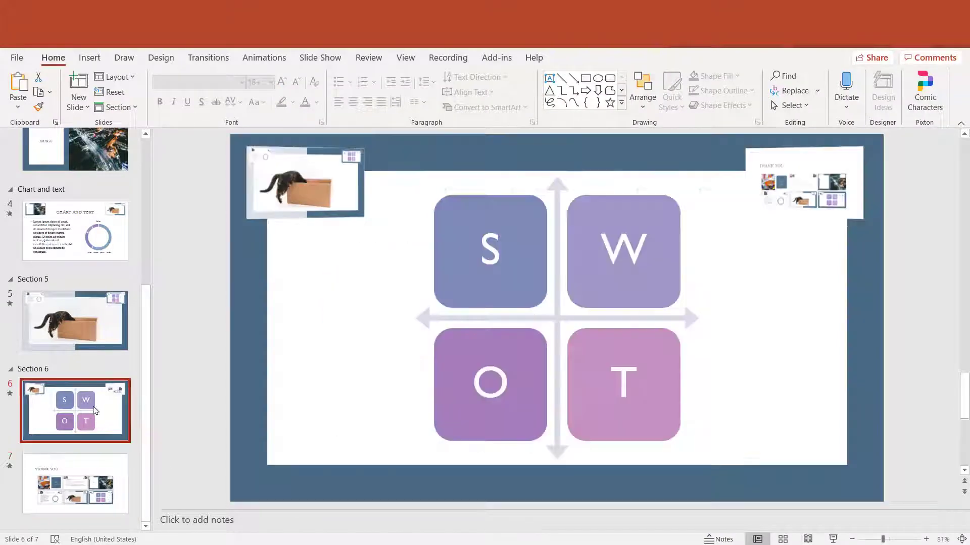
key("Up")
key("Up")
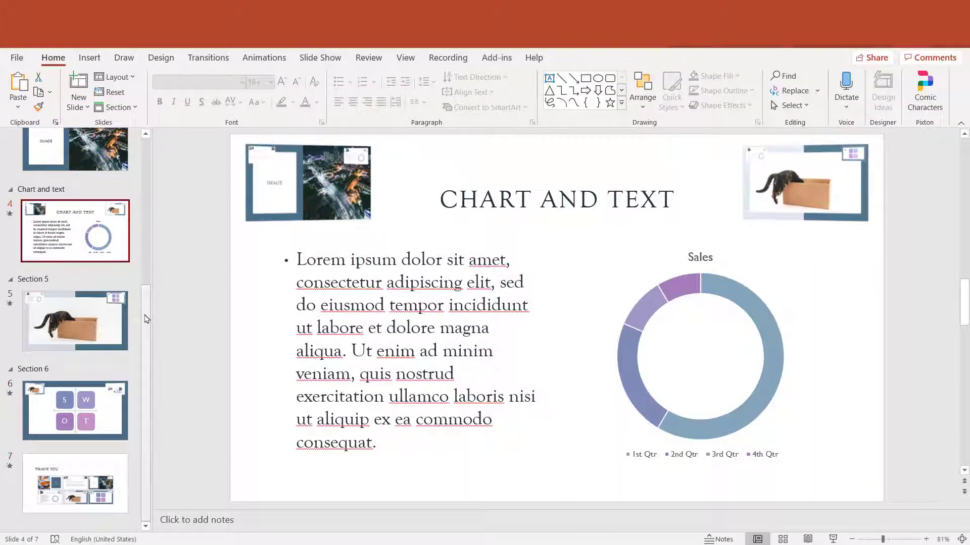
left_click_drag(146, 318, 135, 209)
key("Up")
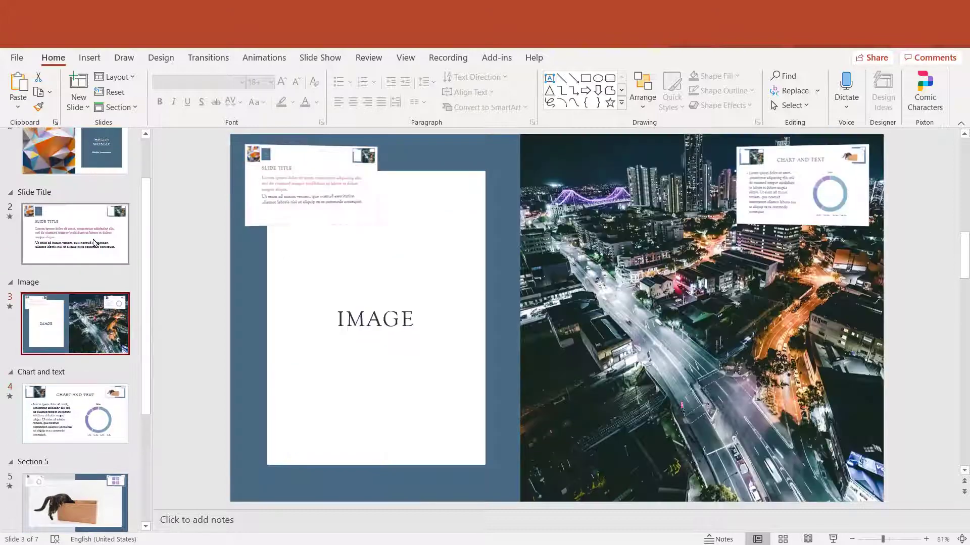
left_click(94, 242)
scroll(94, 209, "up", 2)
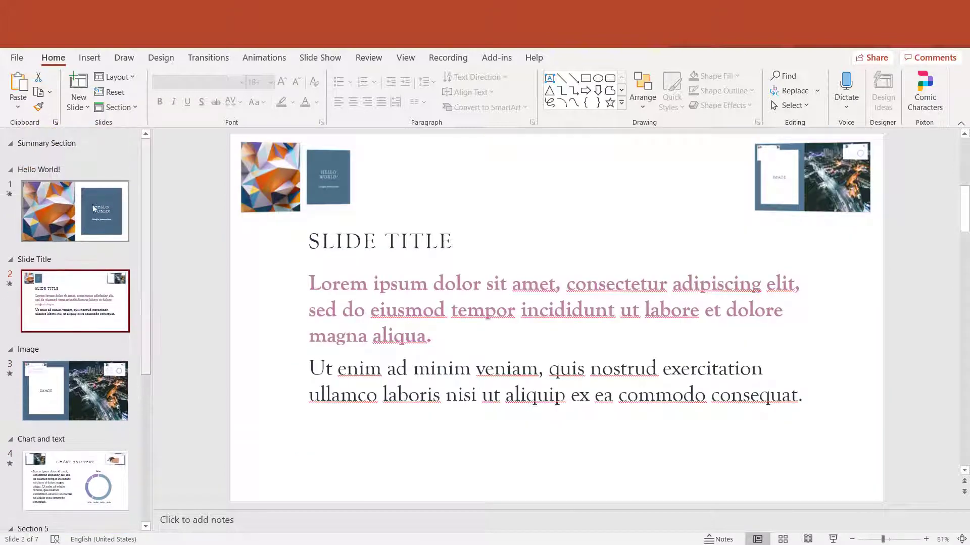
left_click(116, 240)
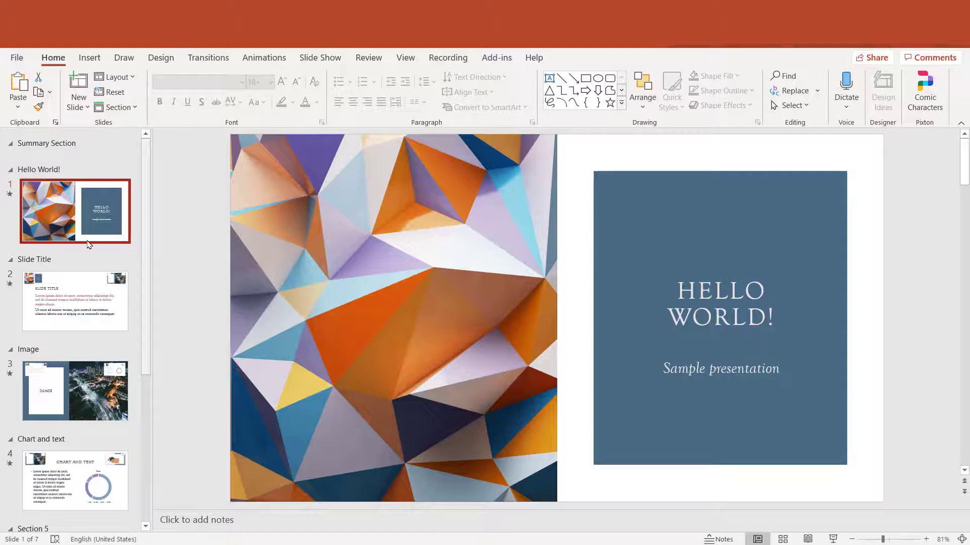
- Insert a Slide Zoom of slide 2, Slide Title, and shrink it in the top-right corner
left_click(93, 58)
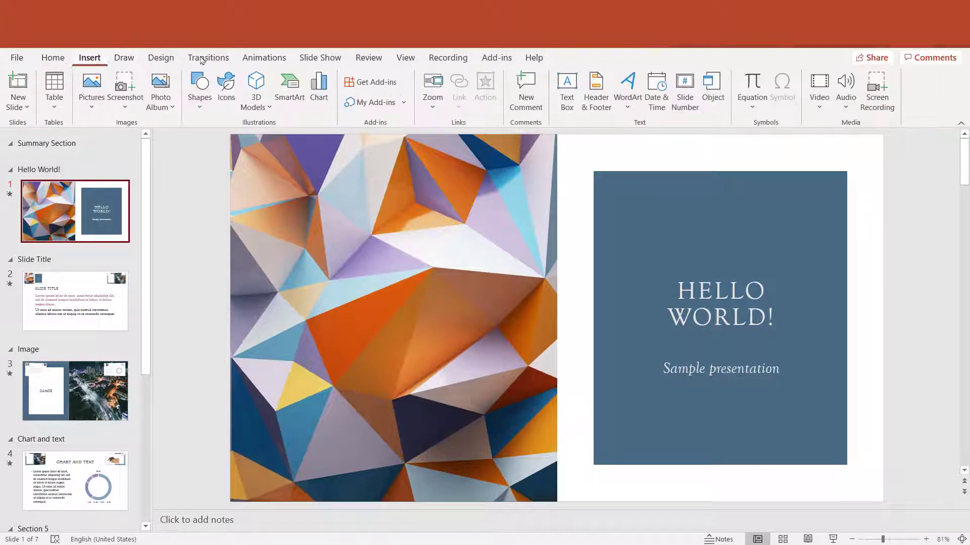
left_click(432, 94)
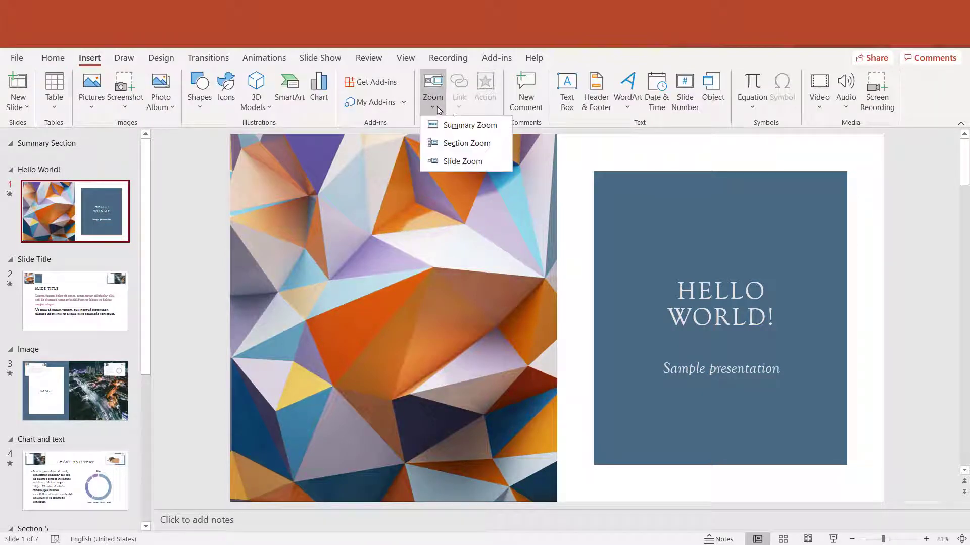
left_click(477, 162)
left_click(368, 259)
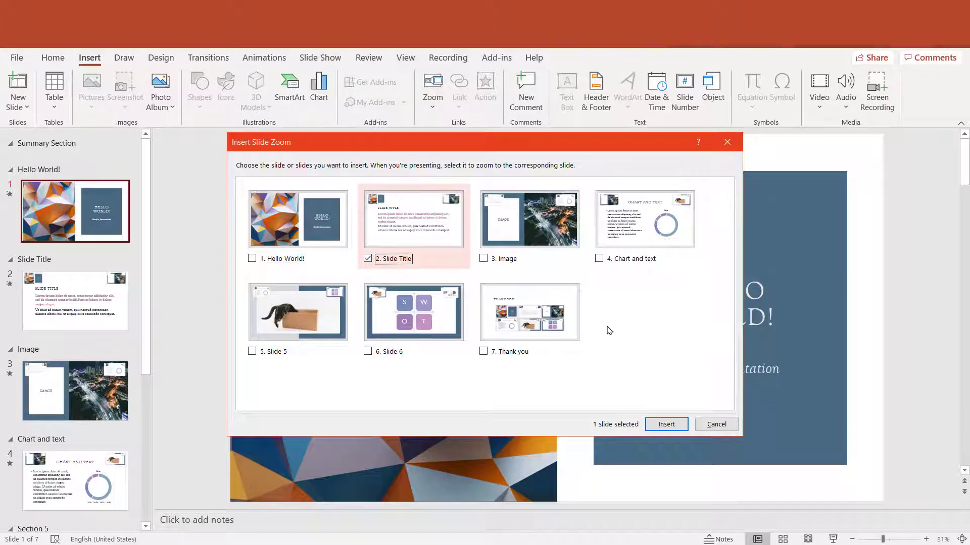
left_click(665, 425)
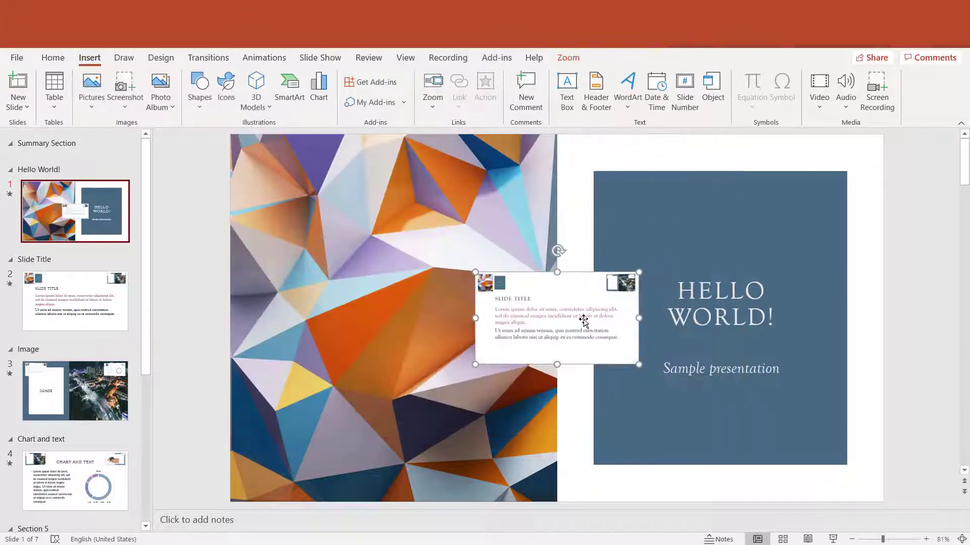
left_click_drag(545, 326, 775, 197)
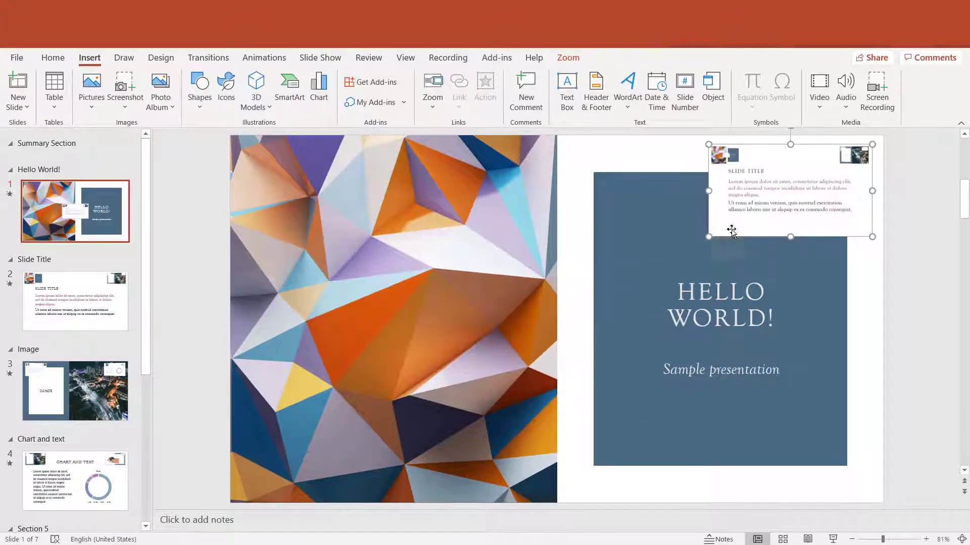
left_click_drag(716, 231, 746, 207)
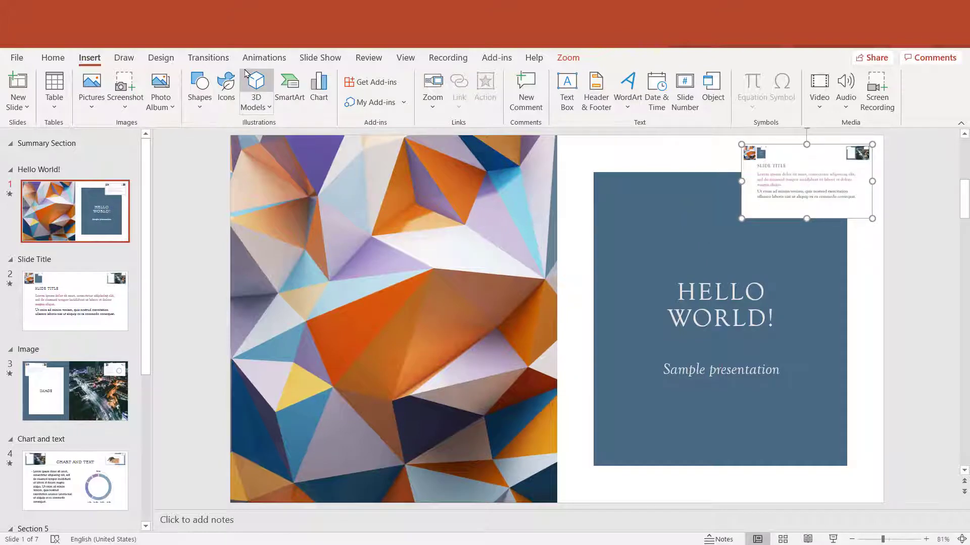
- Tilt the Slide Title zoom with the Perspective: Left 3-D rotation effect
left_click(560, 58)
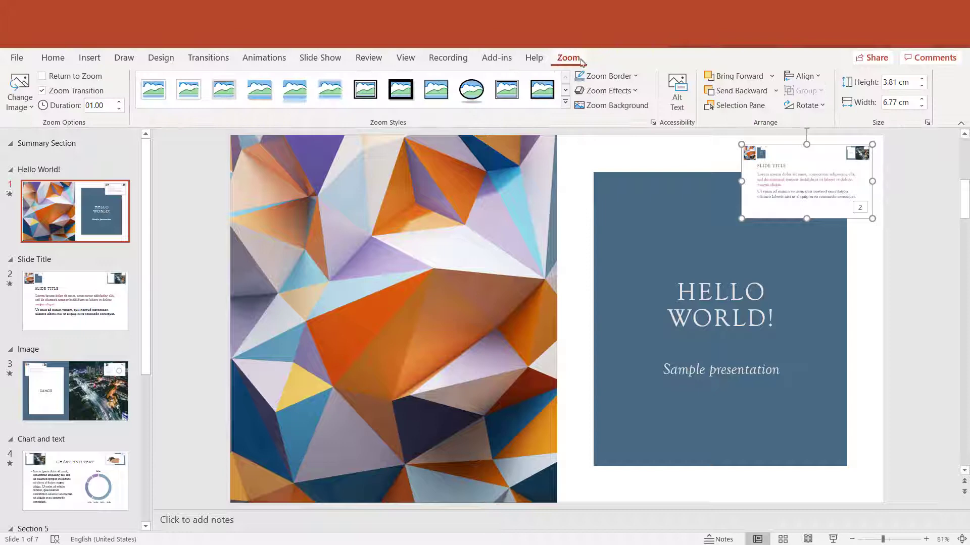
left_click(606, 90)
mouse_move(649, 296)
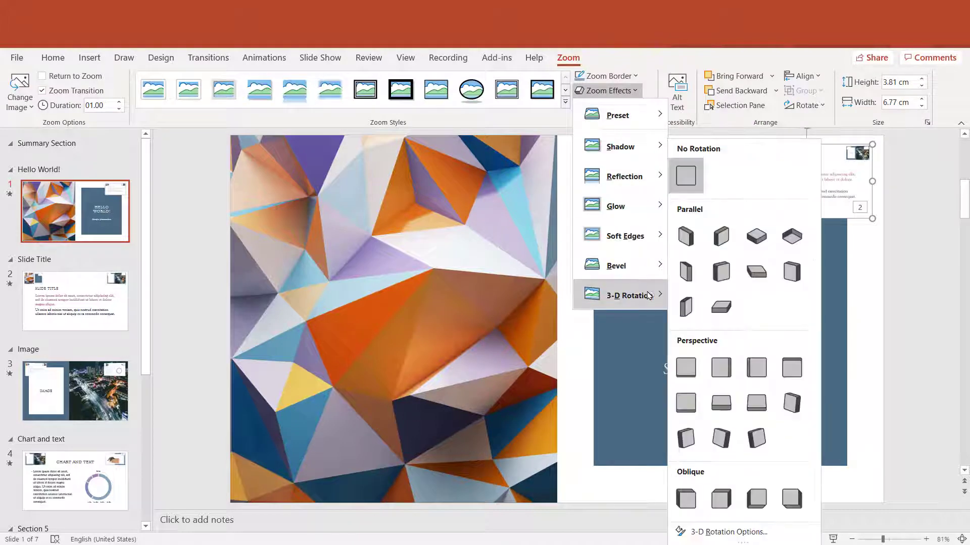
left_click(722, 374)
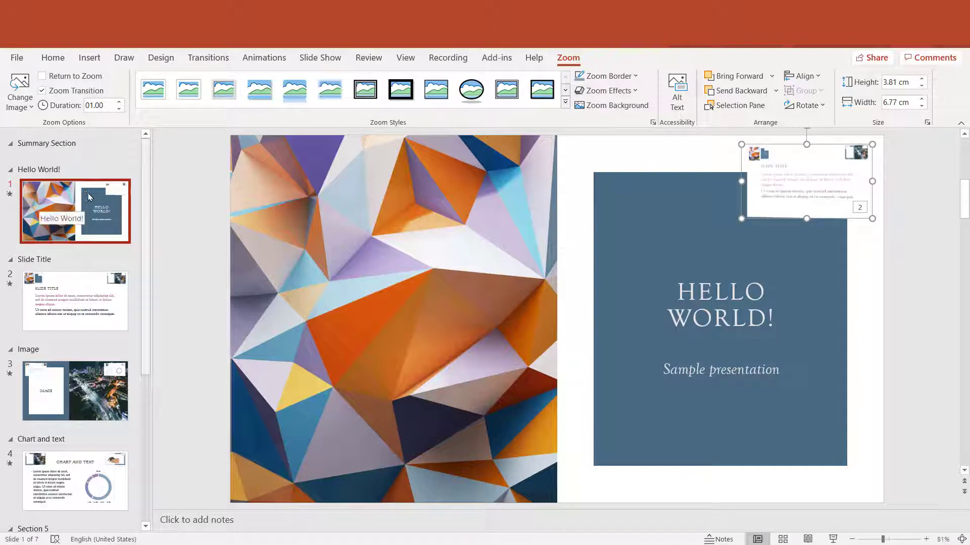
- Run the slideshow from the beginning, zooming into Chart and text, SWOT and the Thank You summary
left_click(320, 58)
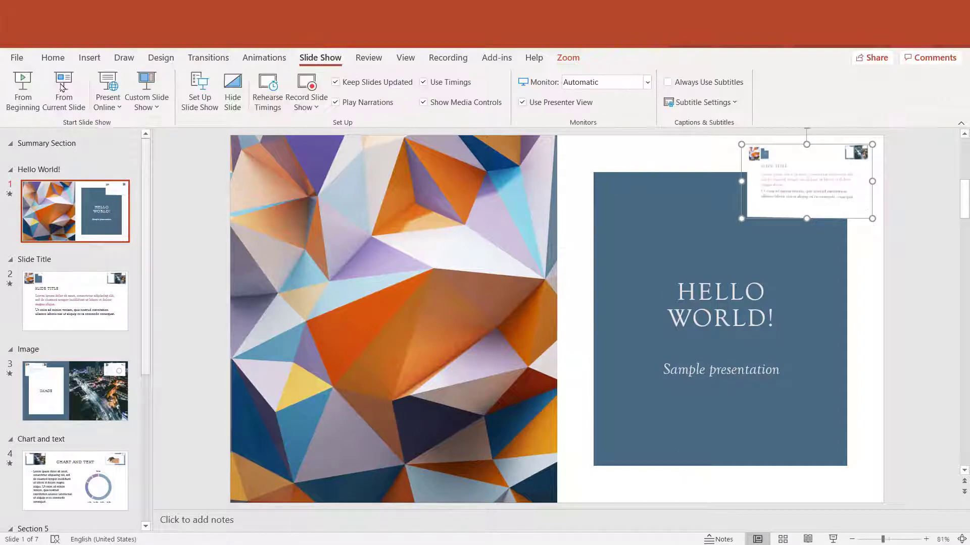
left_click(20, 89)
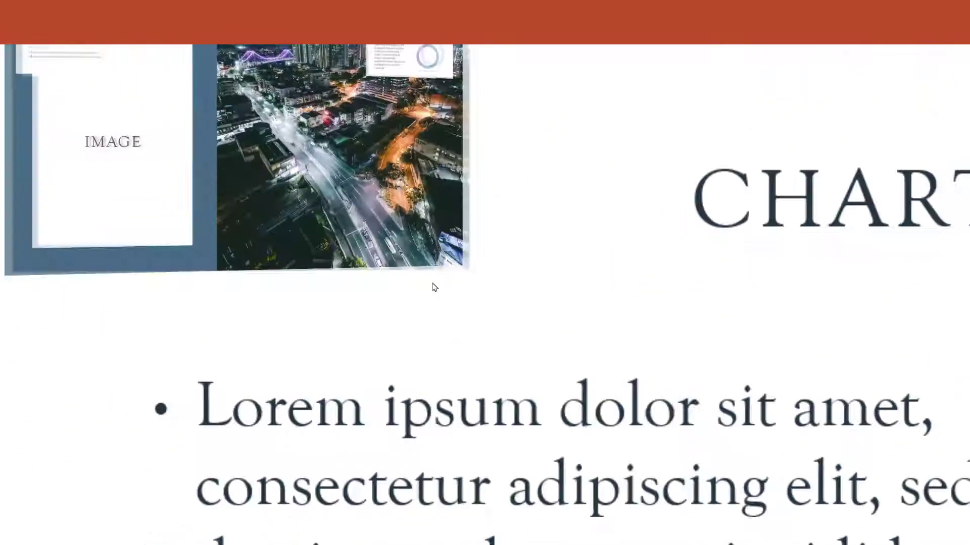
left_click(892, 84)
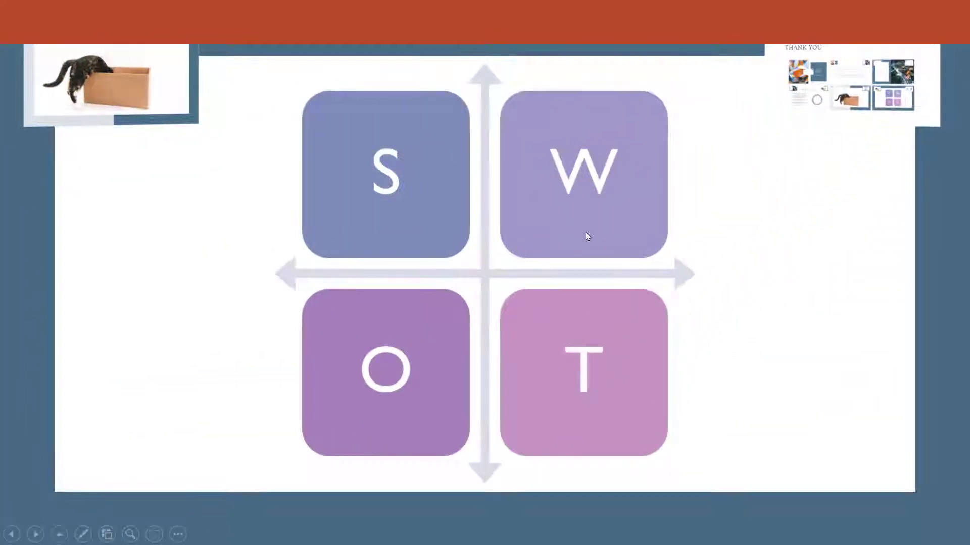
left_click(586, 234)
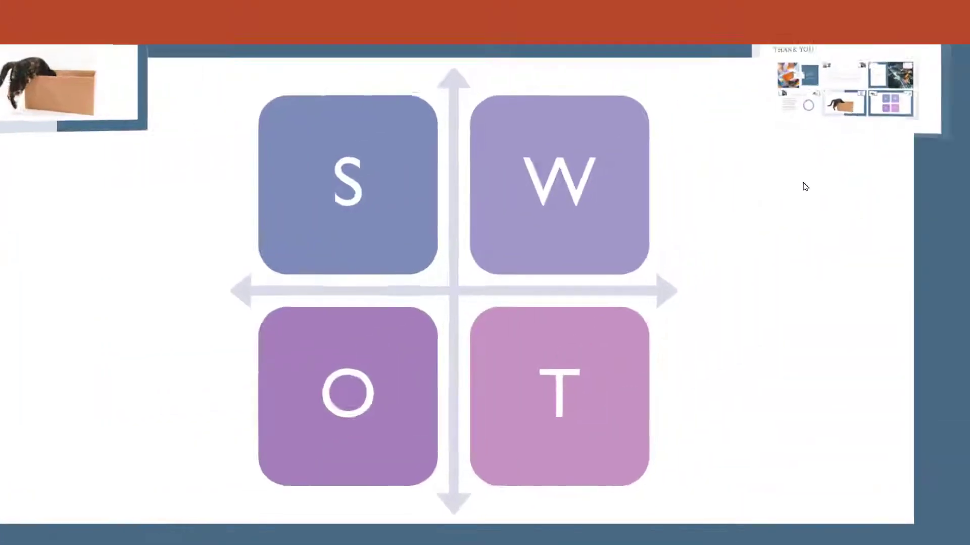
left_click(803, 187)
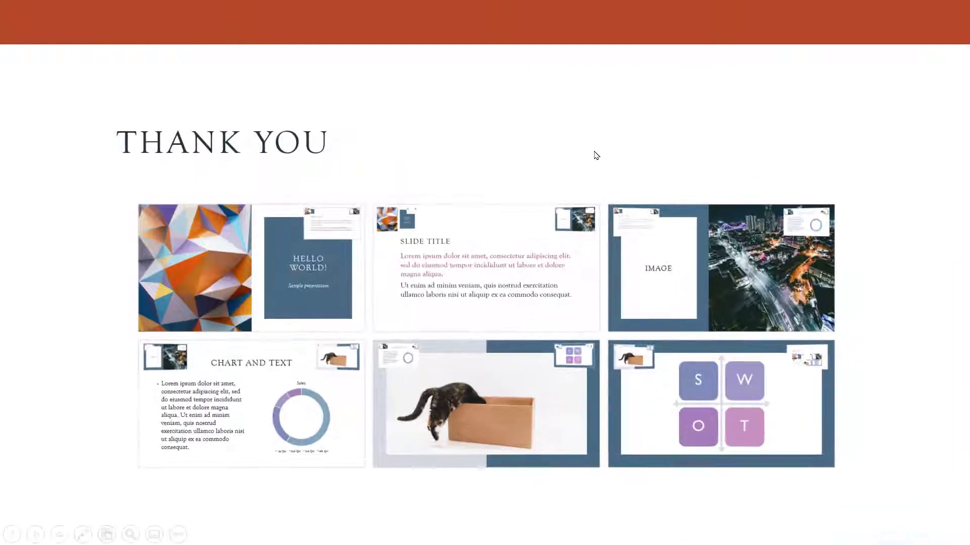